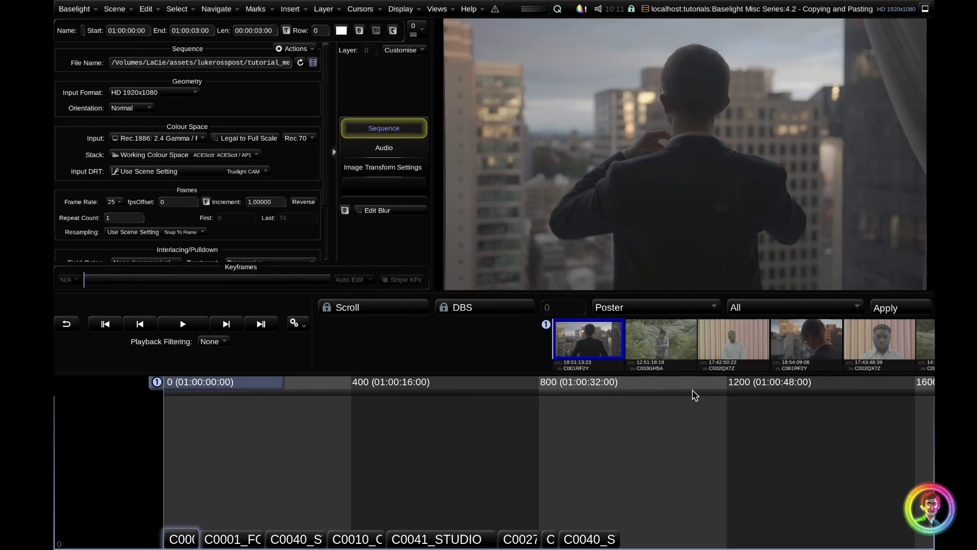
Step: Step through the first three shots on the timeline and return to the start
key("Down")
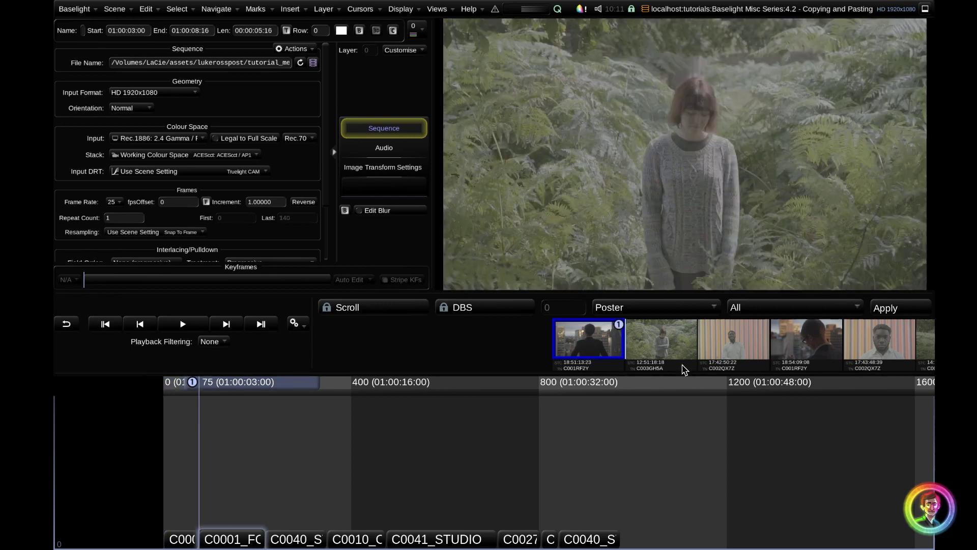
key("Down")
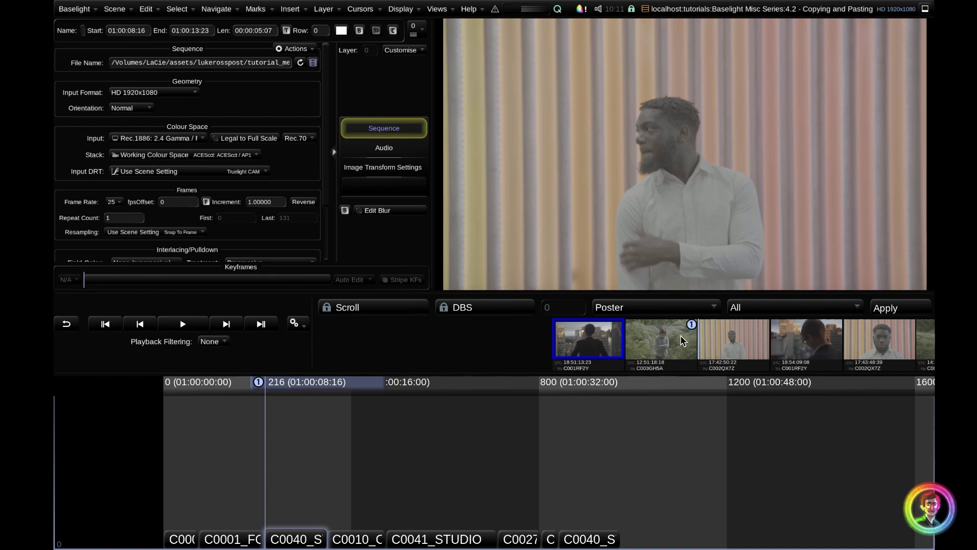
key("Home")
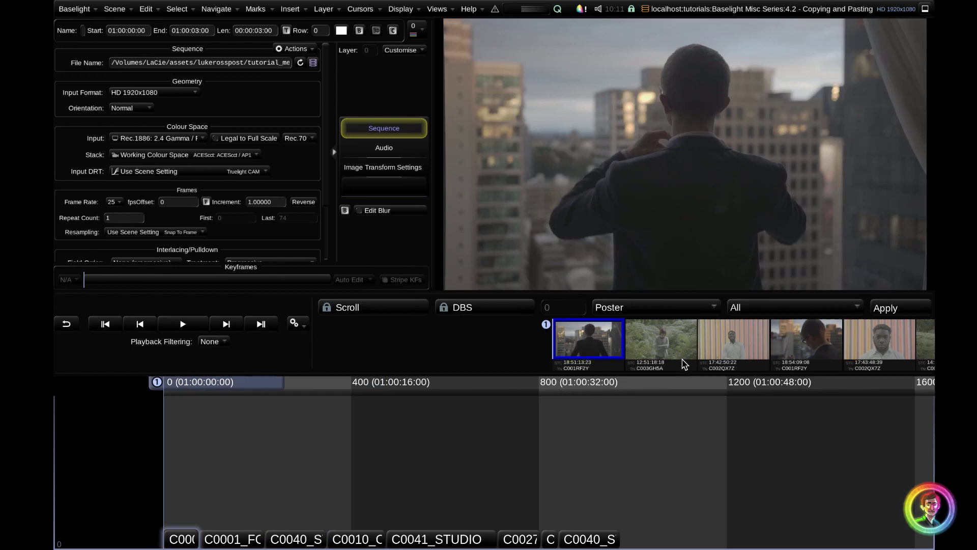
Step: Open the Shots view and sort the shot list by Tape, then by Record TC
key("ctrl+h")
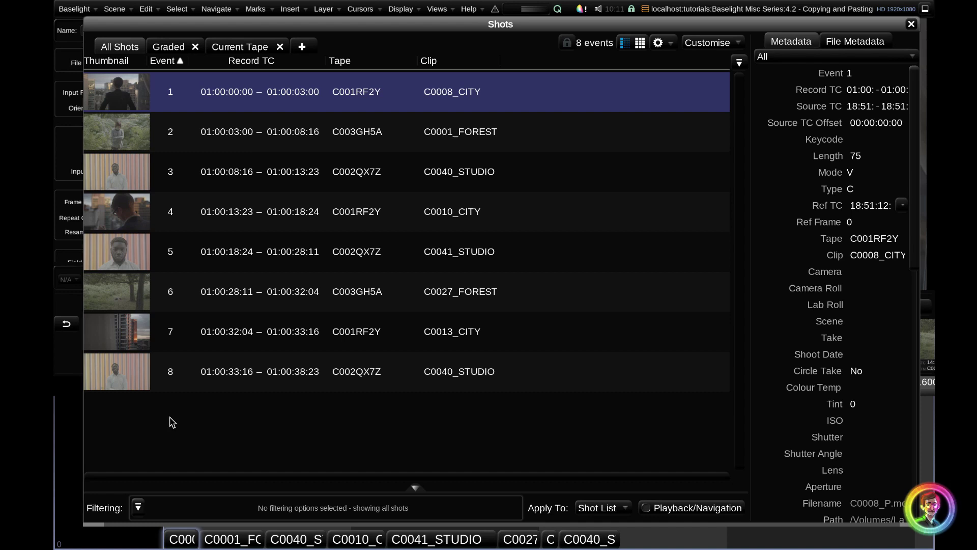
left_click(346, 62)
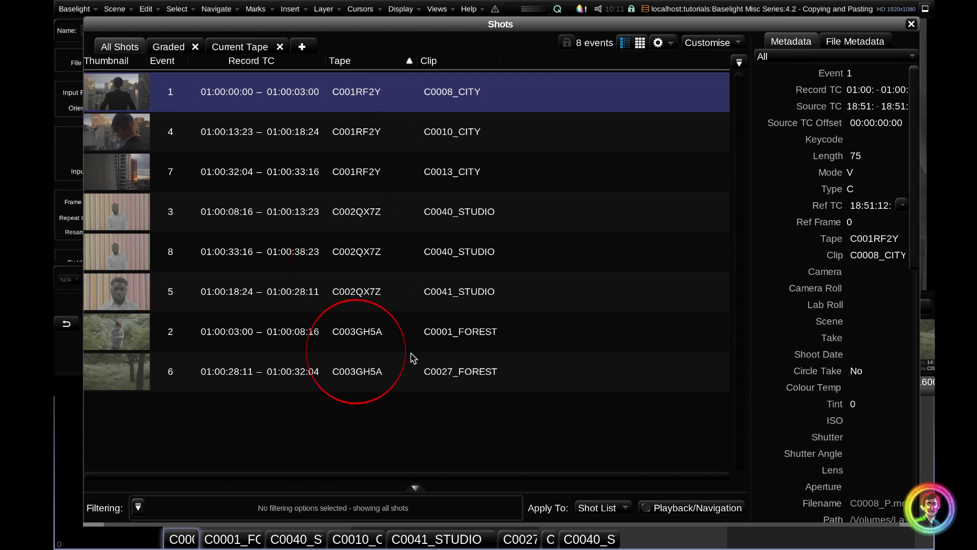
left_click(262, 65)
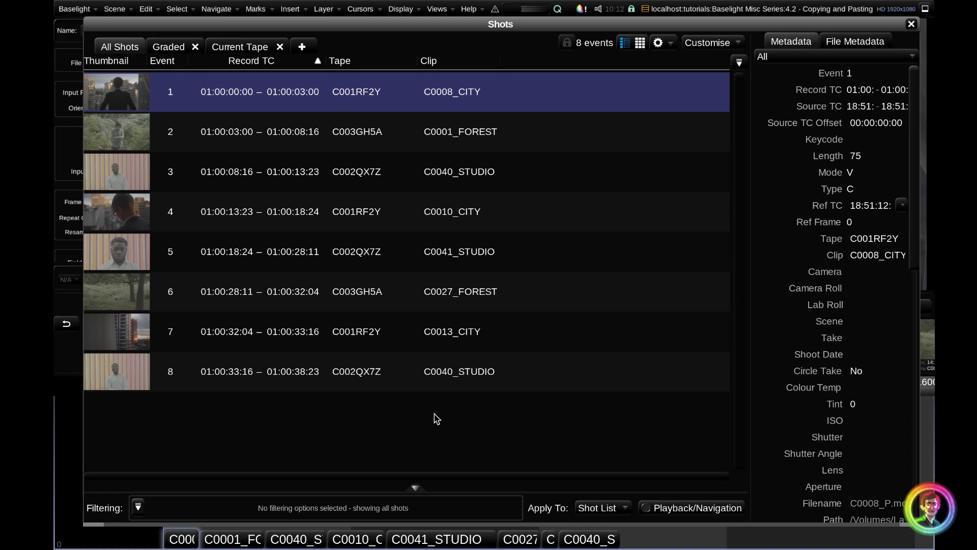
Step: Limit the shot list to the Current Tape filter, checking it against the first shot on the timeline
left_click(232, 51)
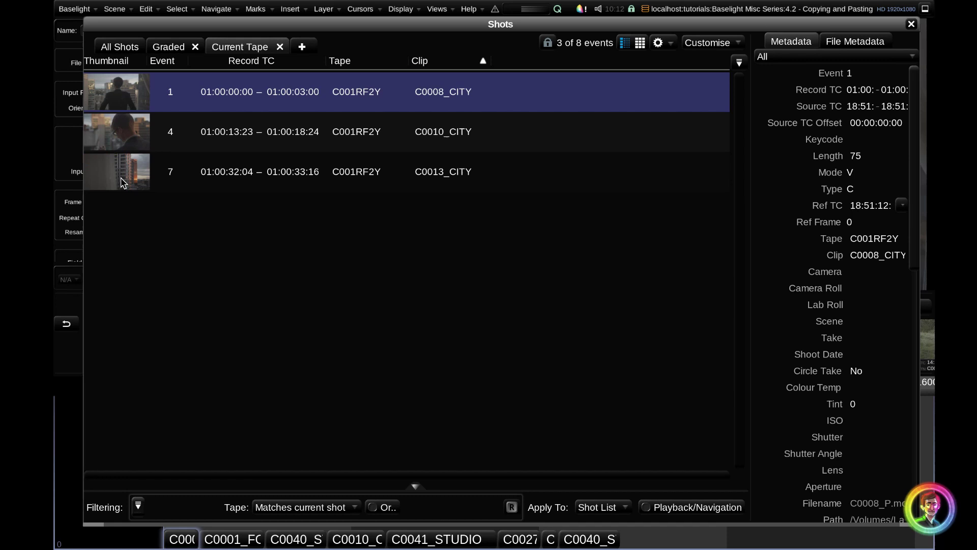
key("Escape")
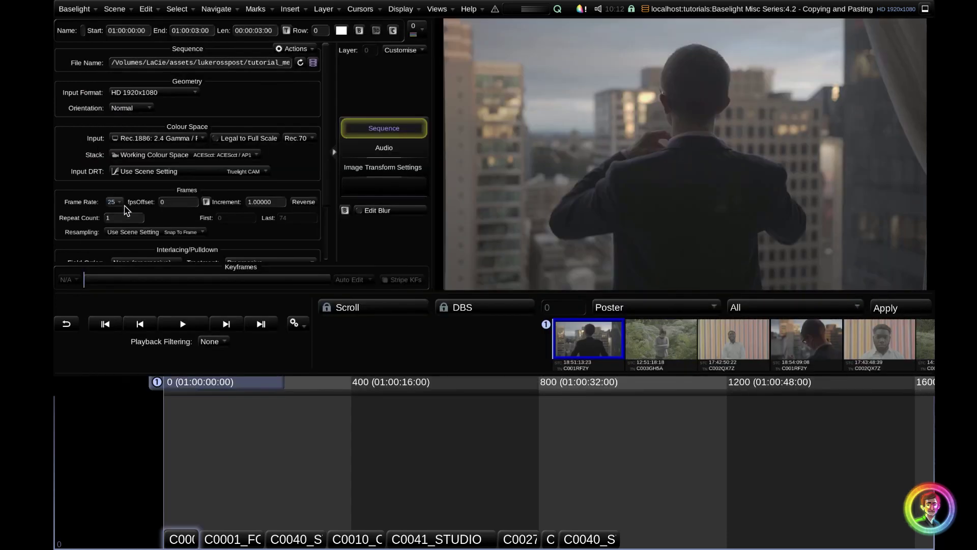
key("s")
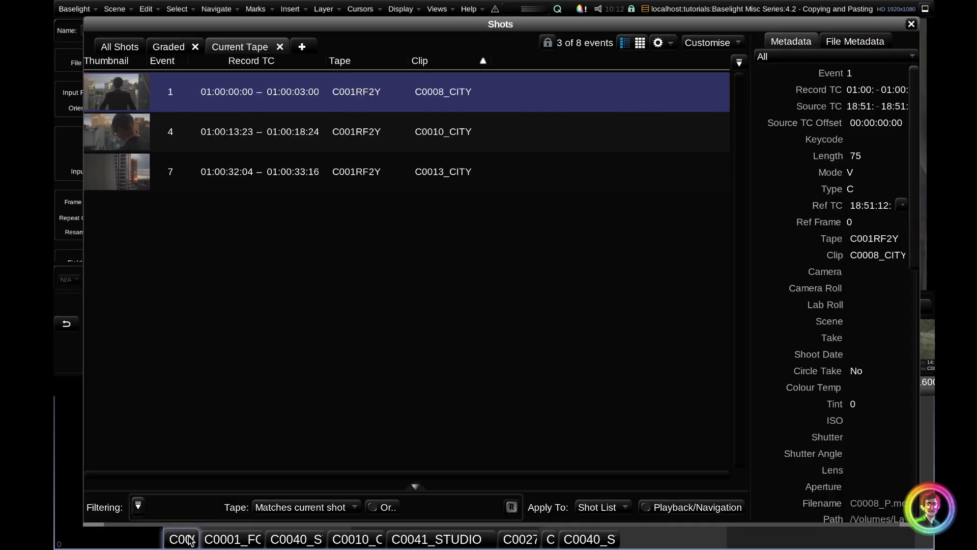
key("Escape")
Step: Move through the timeline shots to examine how the Current Tape list follows each one, return to the first shot and close the Shots view
key("Down")
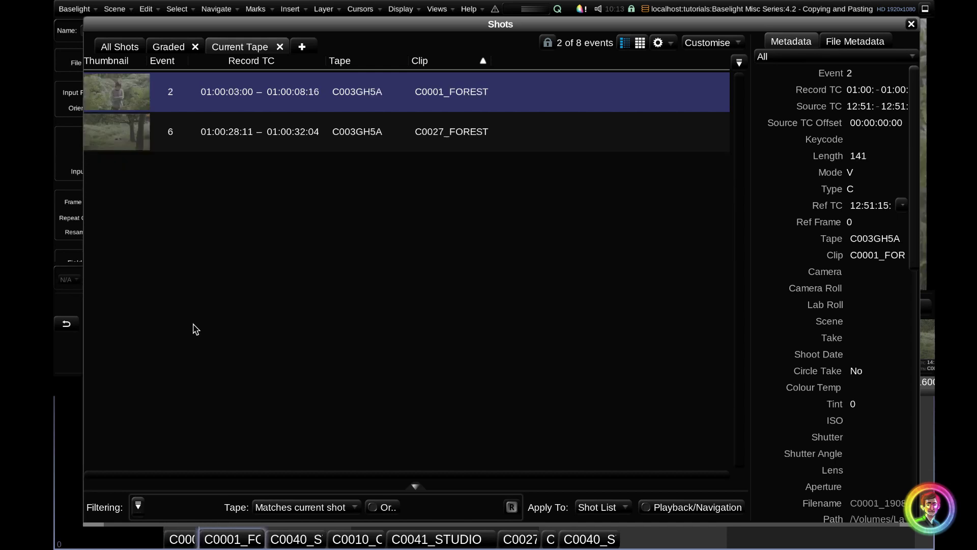
key("Down")
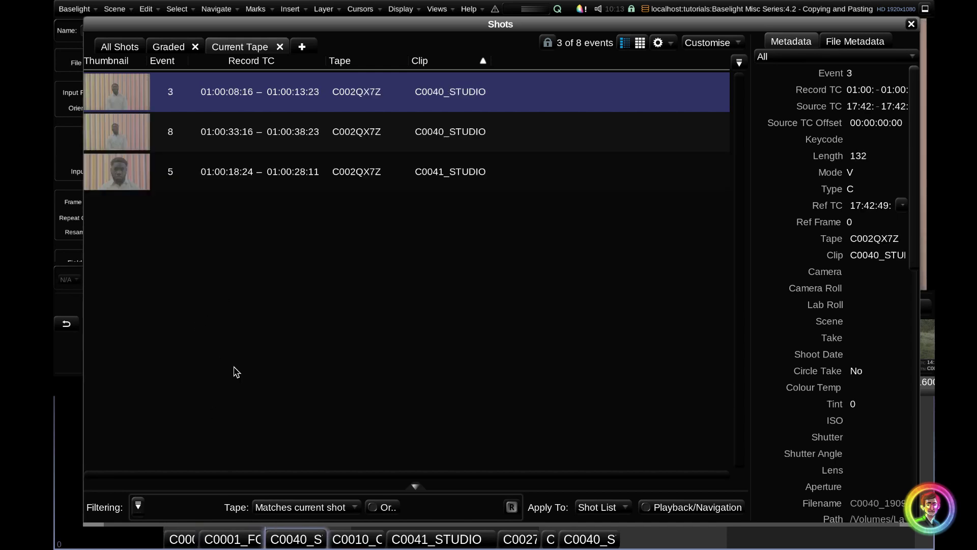
key("Down")
key("Down")
key("Up")
key("Up")
key("Up")
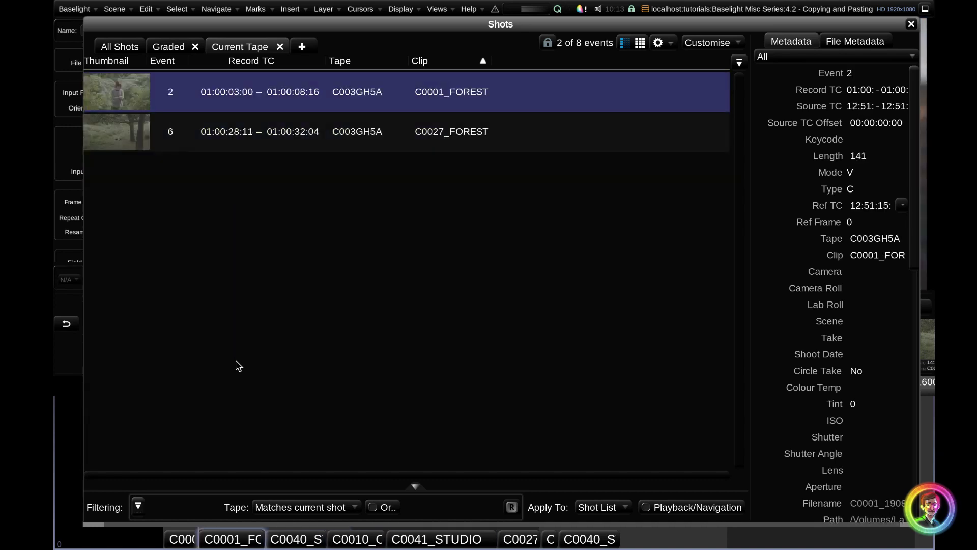
key("Up")
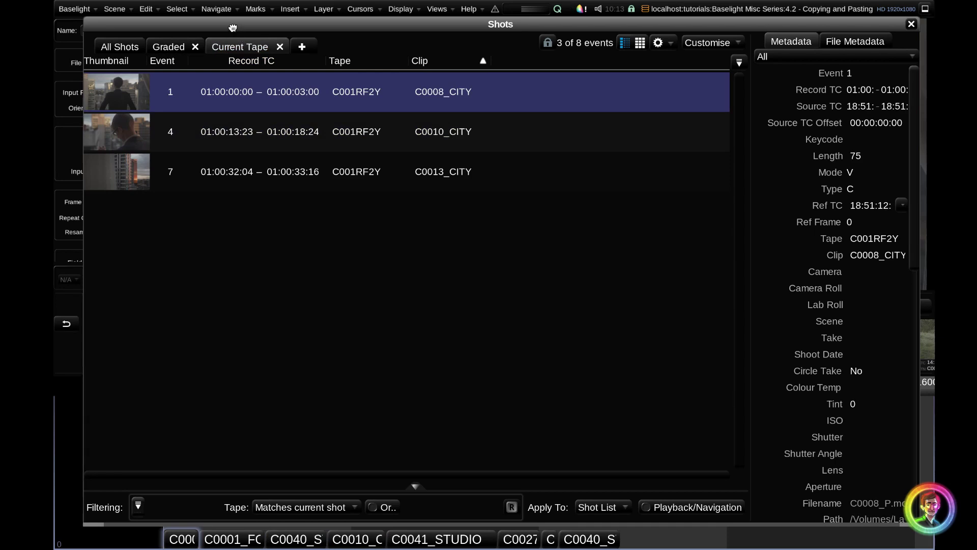
key("Escape")
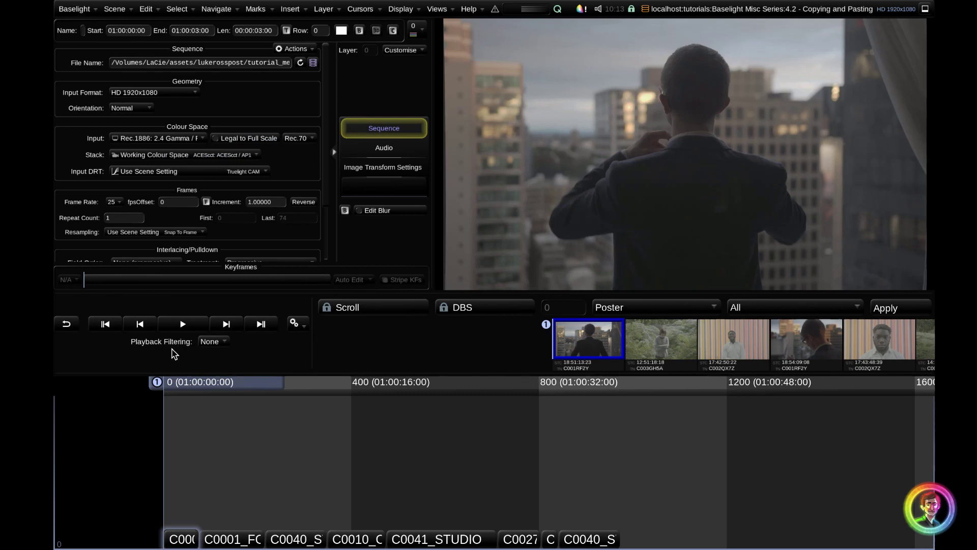
Step: Try the Current Tape playback filter on the timeline and reset the filtering to None
left_click(224, 344)
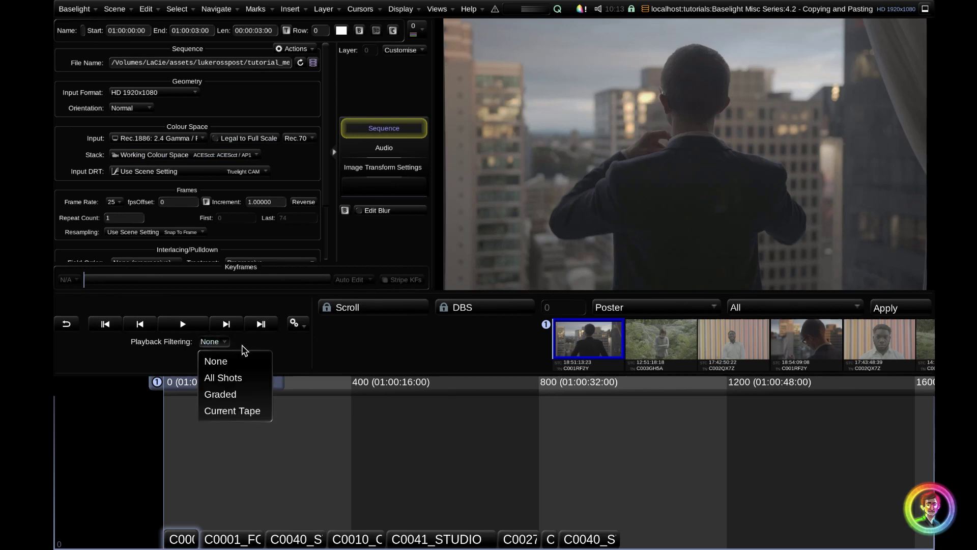
left_click(245, 419)
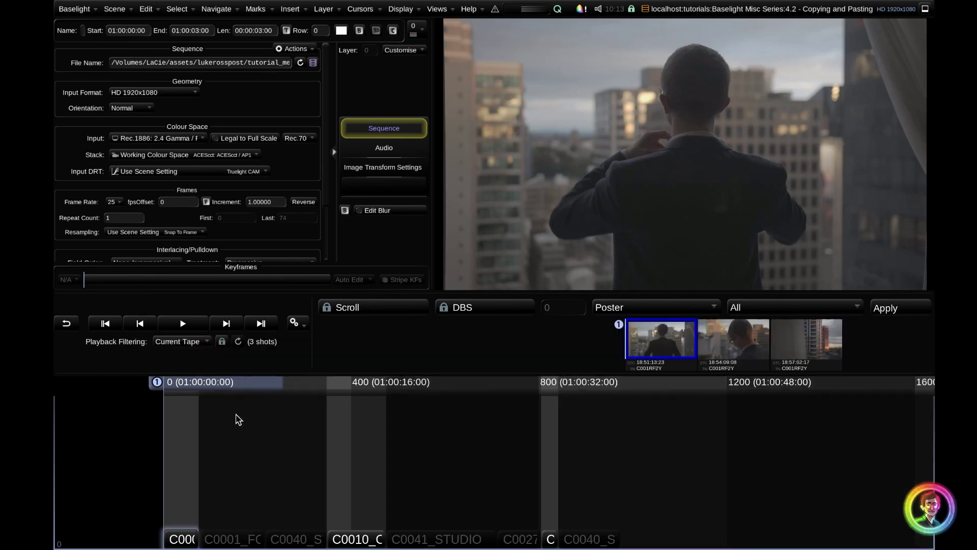
left_click(196, 349)
left_click(201, 359)
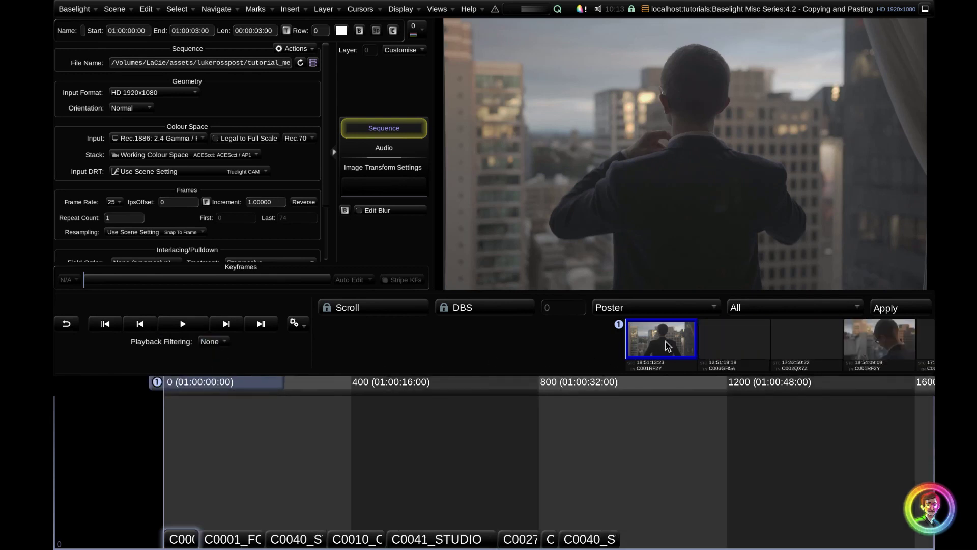
Step: Set the playback filtering to Current Tape, step through the filtered shots and return to the first one
left_click(212, 341)
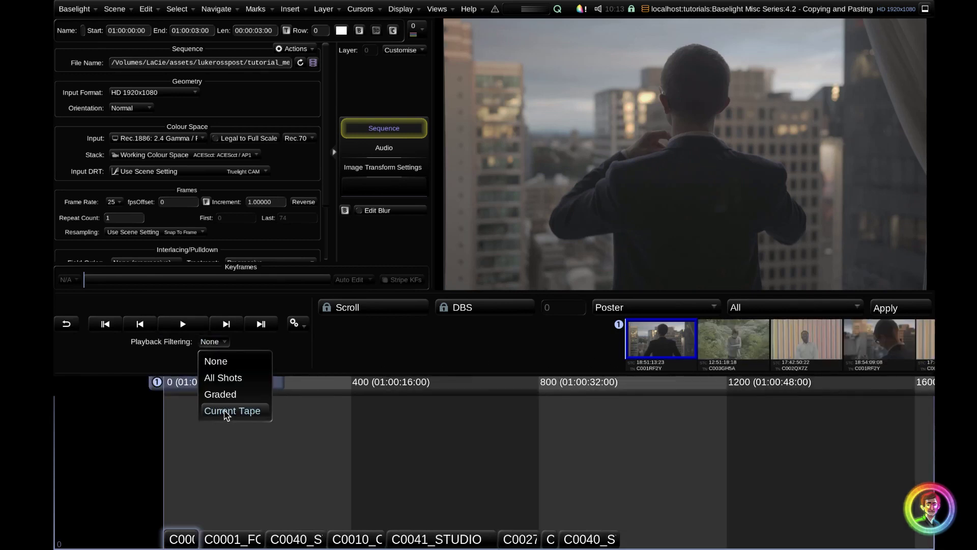
left_click(226, 411)
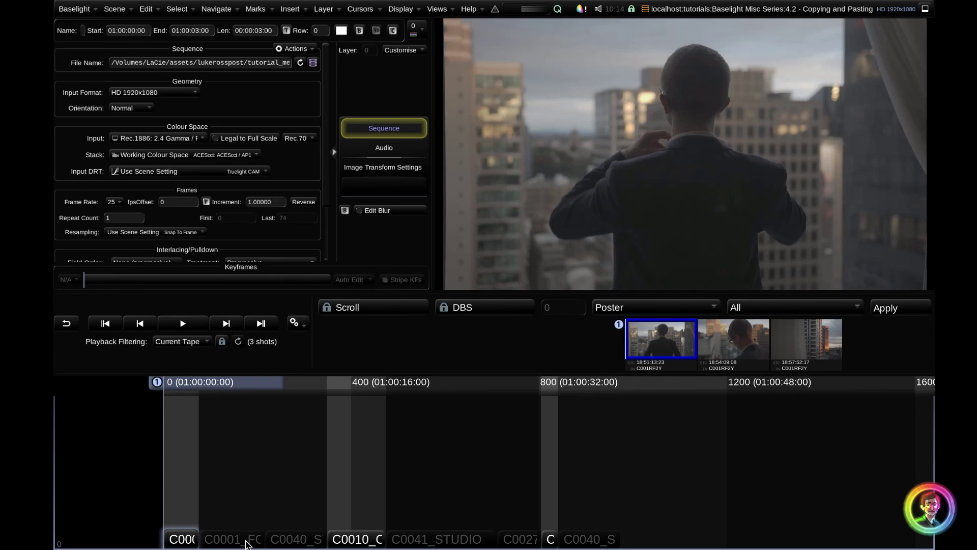
key("Down")
key("Down")
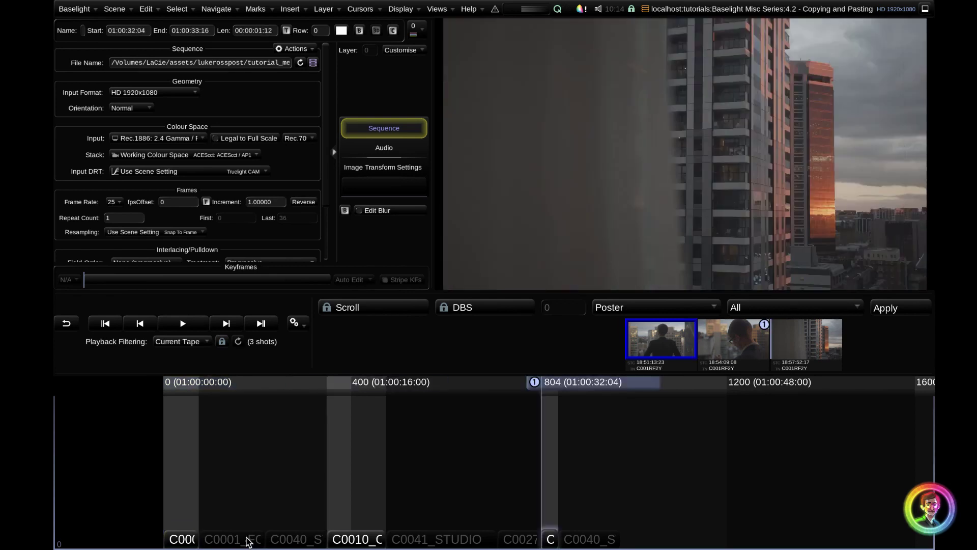
key("Up")
key("Up")
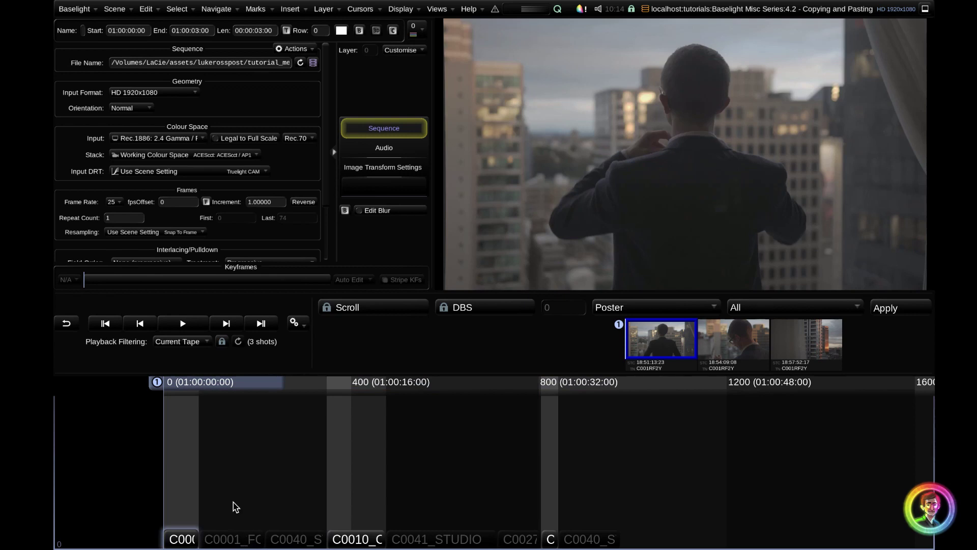
Step: Add a grade layer to the first shot and push its Video Grade gamma strongly towards orange
left_click(188, 535)
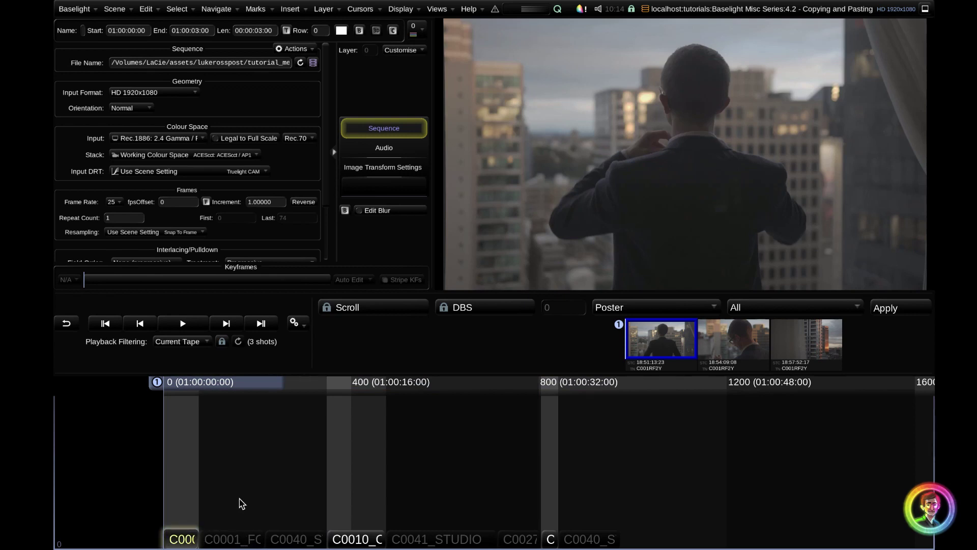
key("p")
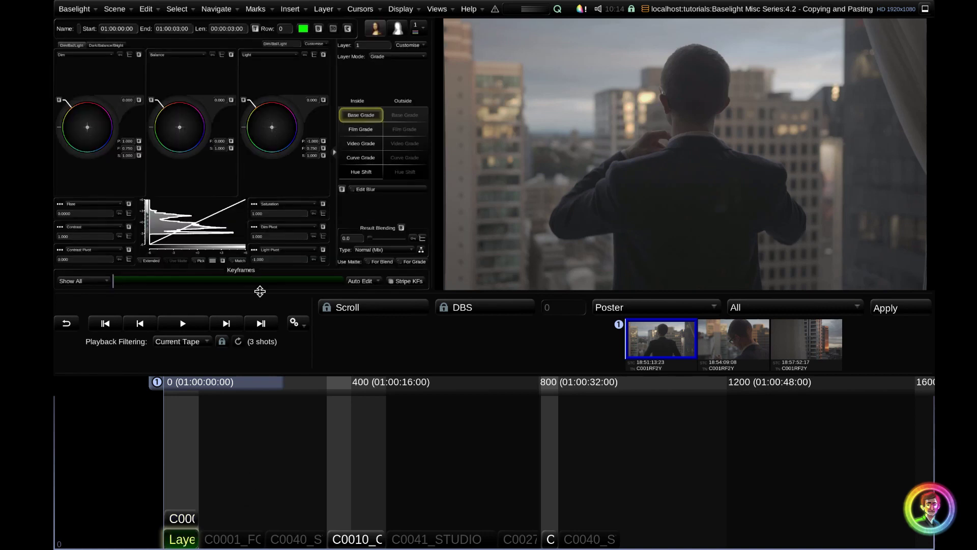
left_click(360, 144)
left_click_drag(177, 106, 172, 97)
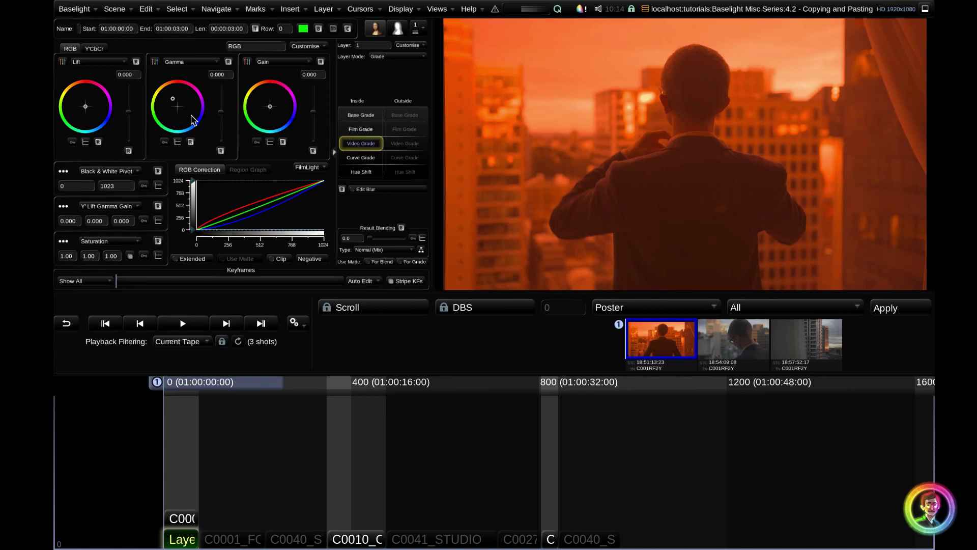
Step: Add a second grade layer with a Vignette quickshape and shift its inside Video Grade gamma towards blue
key("g")
key("s")
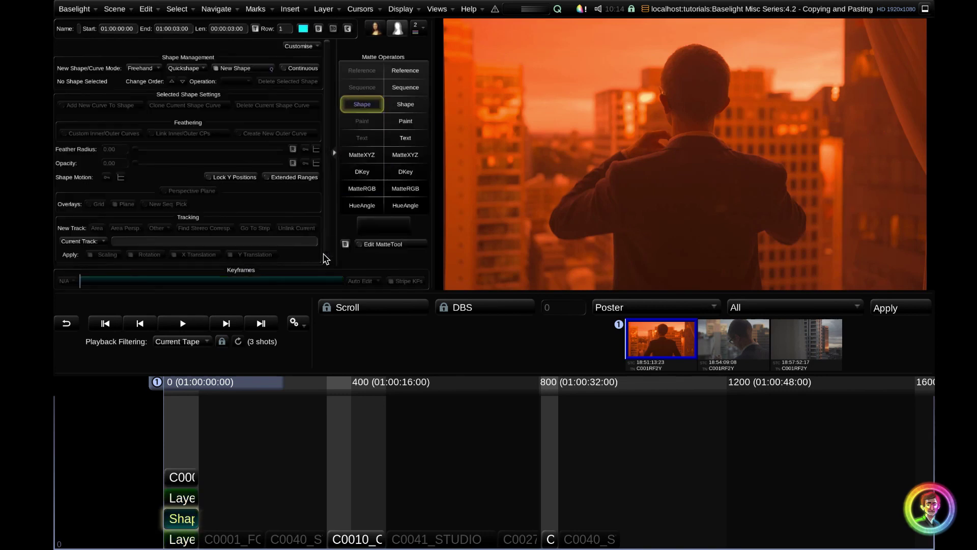
left_click(179, 66)
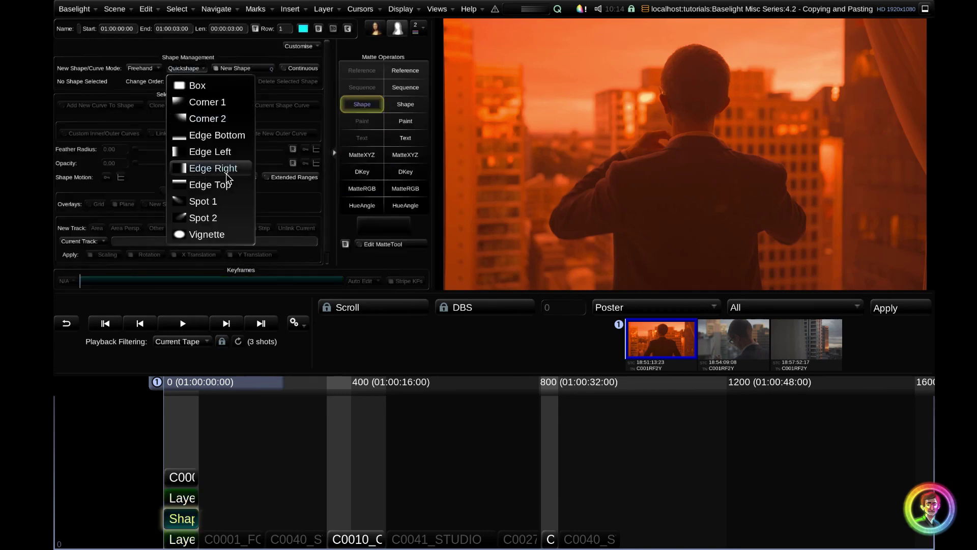
left_click(227, 231)
left_click(182, 539)
left_click(380, 146)
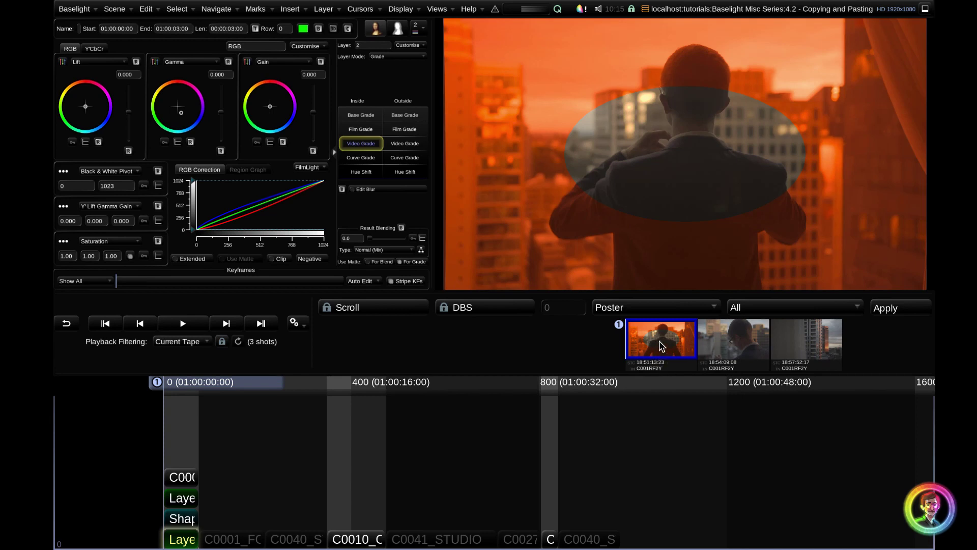
Step: Try applying the first shot's grade to the two other filtered shots by selecting them individually, and undo it
left_click(713, 347)
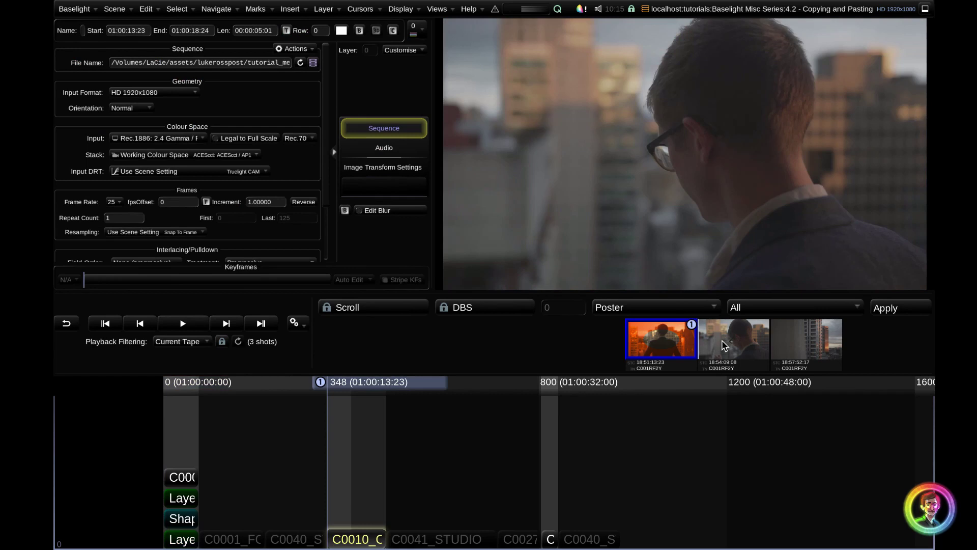
left_click(725, 345)
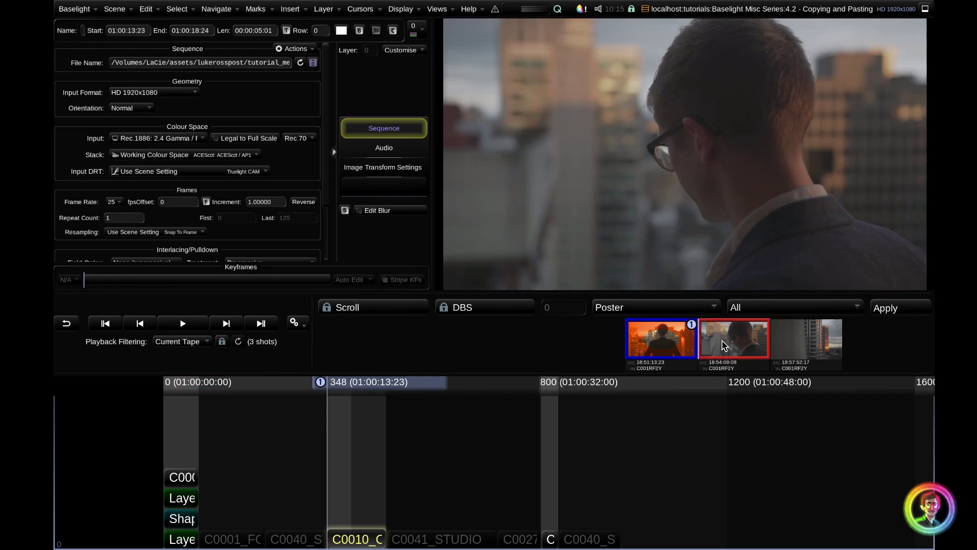
left_click(796, 337, "shift")
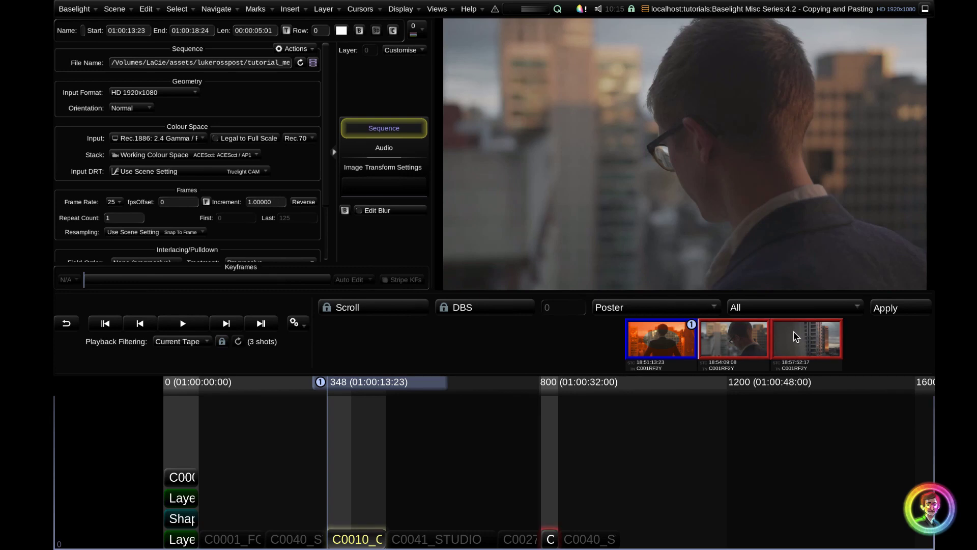
left_click(899, 313)
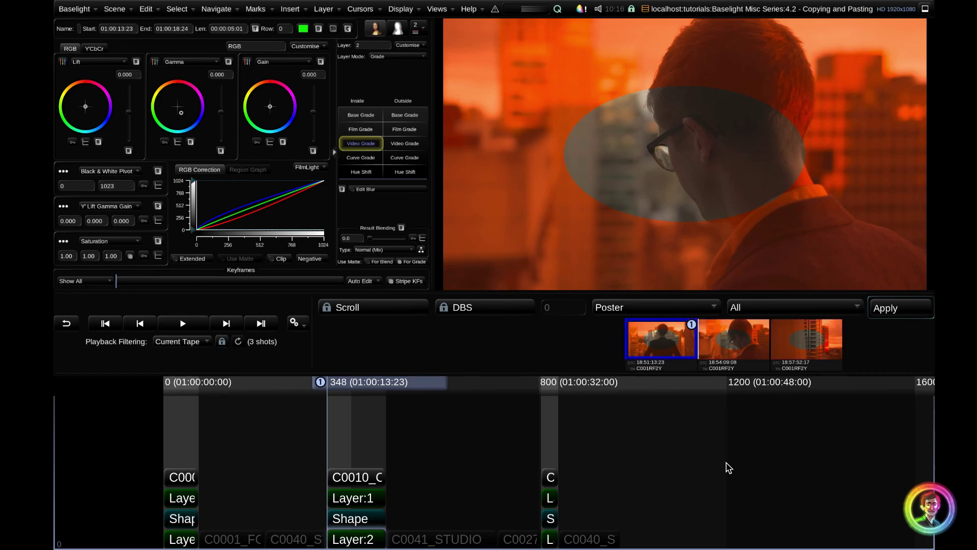
key("ctrl+z")
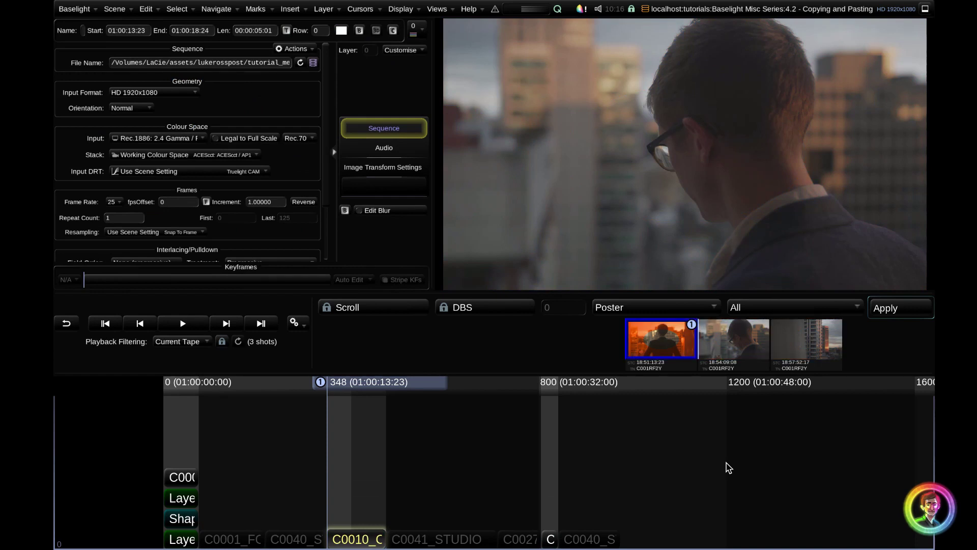
Step: Select all the filtered shots at once and apply the first shot's grade to them
key("ctrl+a")
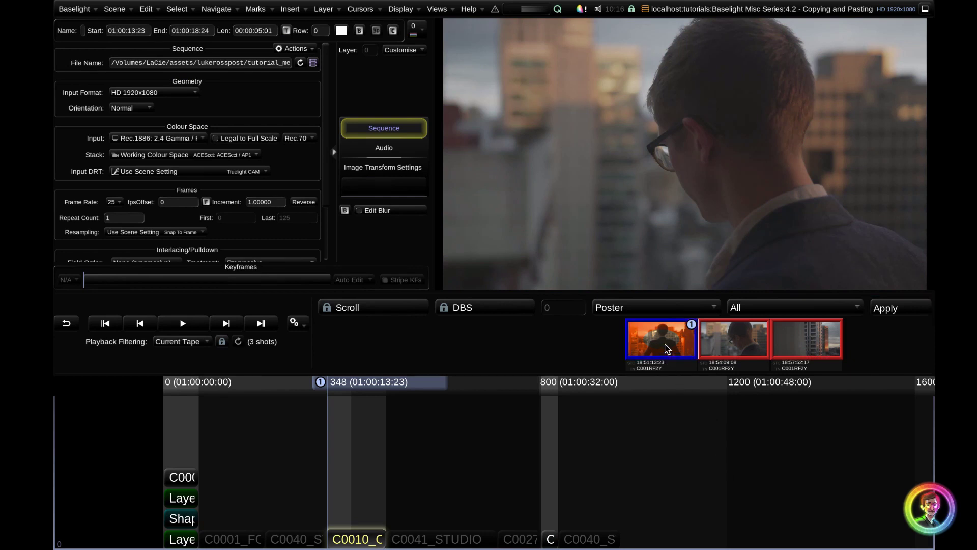
left_click(888, 317)
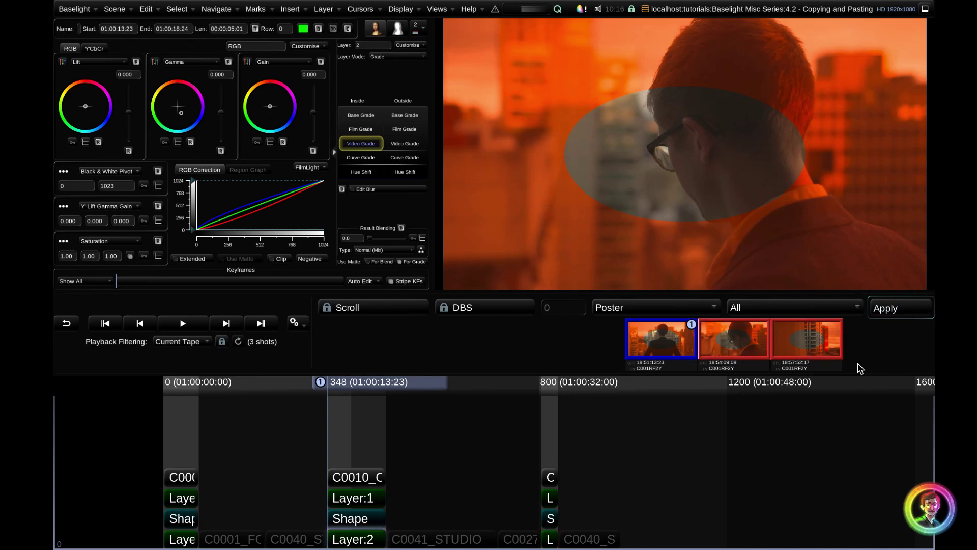
Step: Set playback filtering to None and go to the second shot on the timeline, the woman in the ferns
left_click(171, 346)
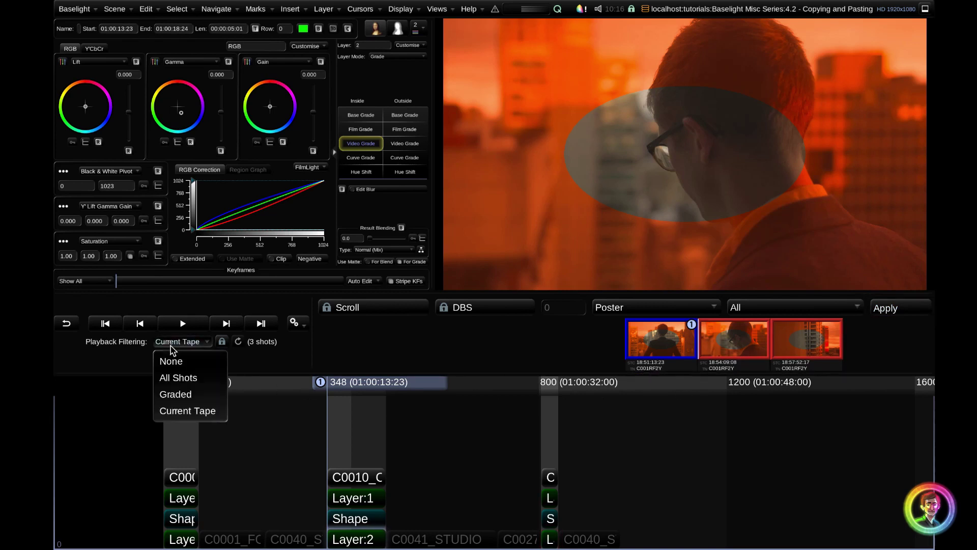
left_click(172, 360)
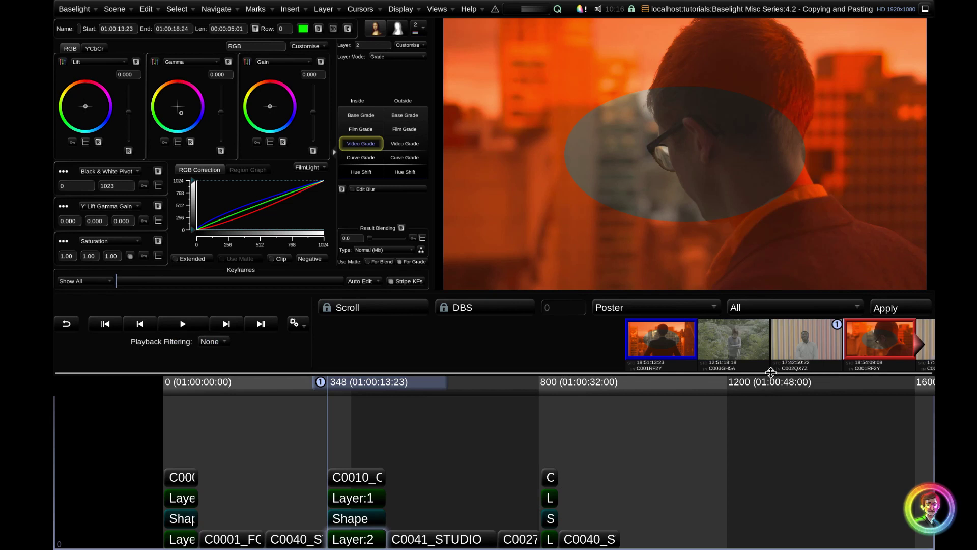
key("Up")
key("Up")
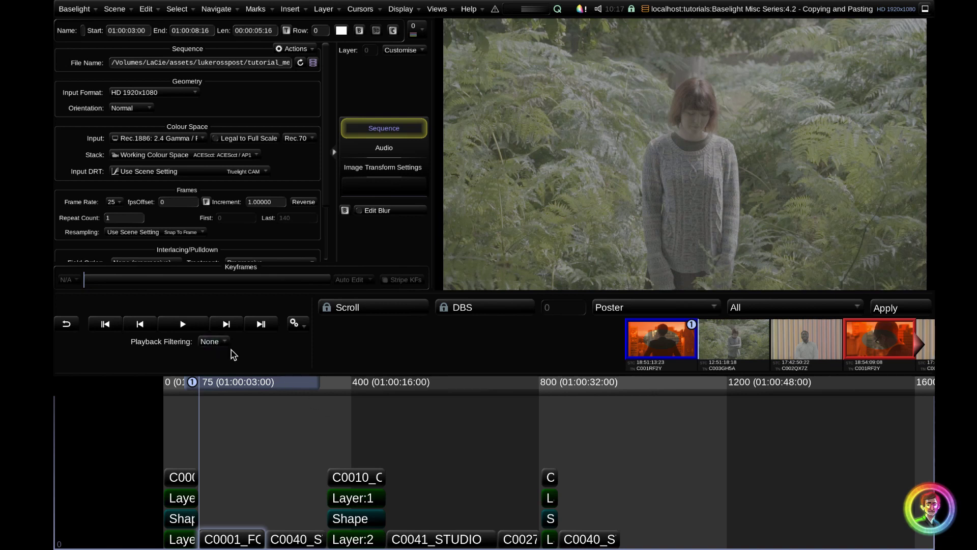
Step: Filter playback to the fern shot's Current Tape and step between its shots, returning to the fern shot
key("ctrl+f")
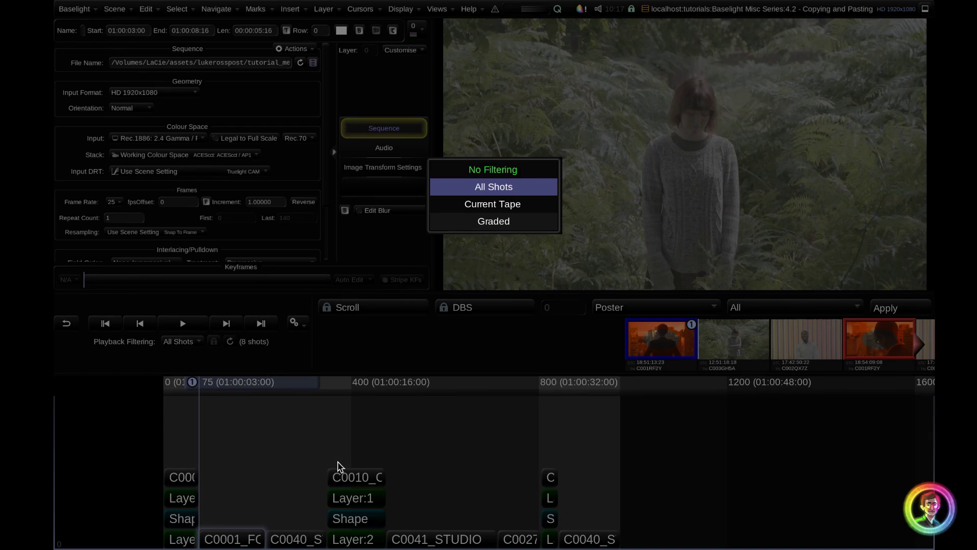
key("ctrl+f")
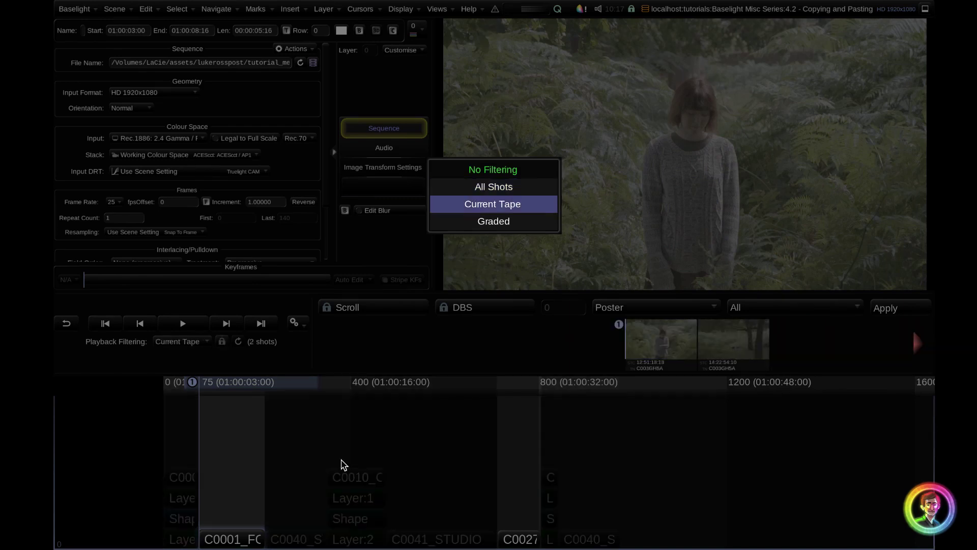
key("ctrl+shift+f")
key("ctrl+f")
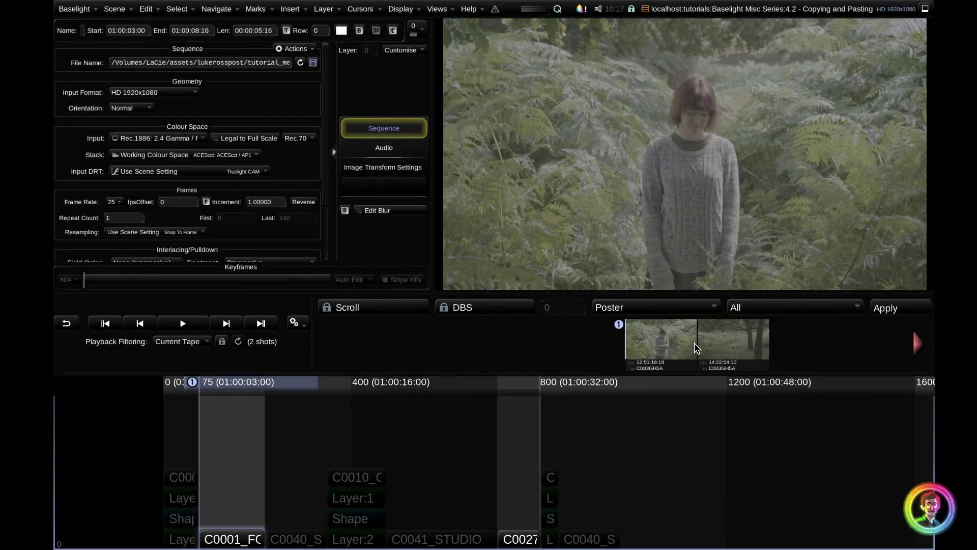
key("Down")
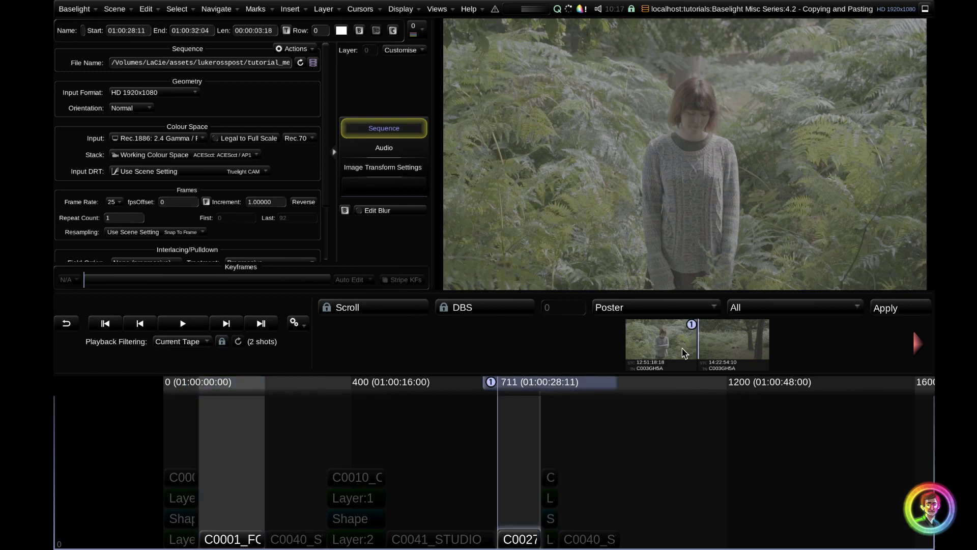
key("Up")
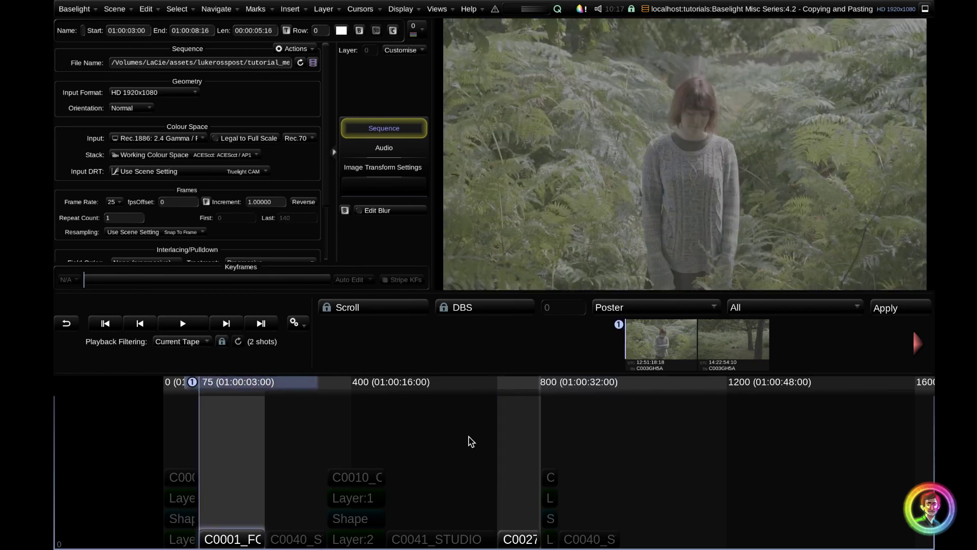
Step: Add a grade layer to the fern shot and push its Video Grade gamma strongly towards green
key("p")
left_click(361, 143)
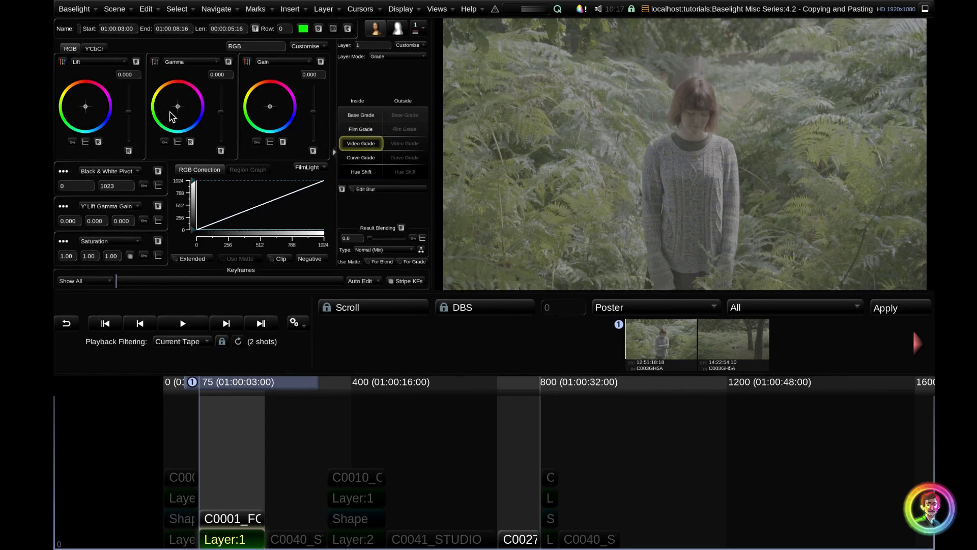
left_click_drag(176, 108, 176, 112)
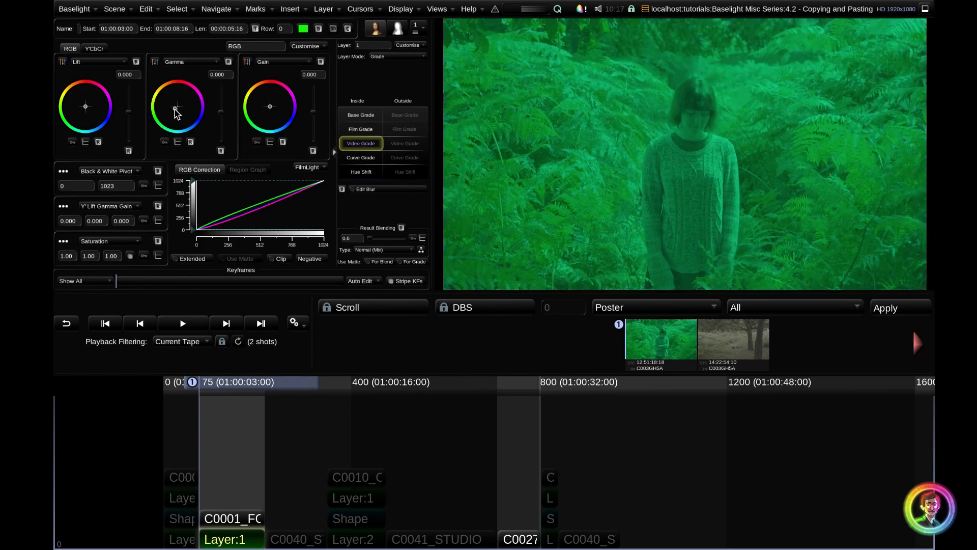
Step: Add a second grade layer with a freehand triangular shape around the woman and shift its inside Video Grade gamma towards magenta
key("p")
key("s")
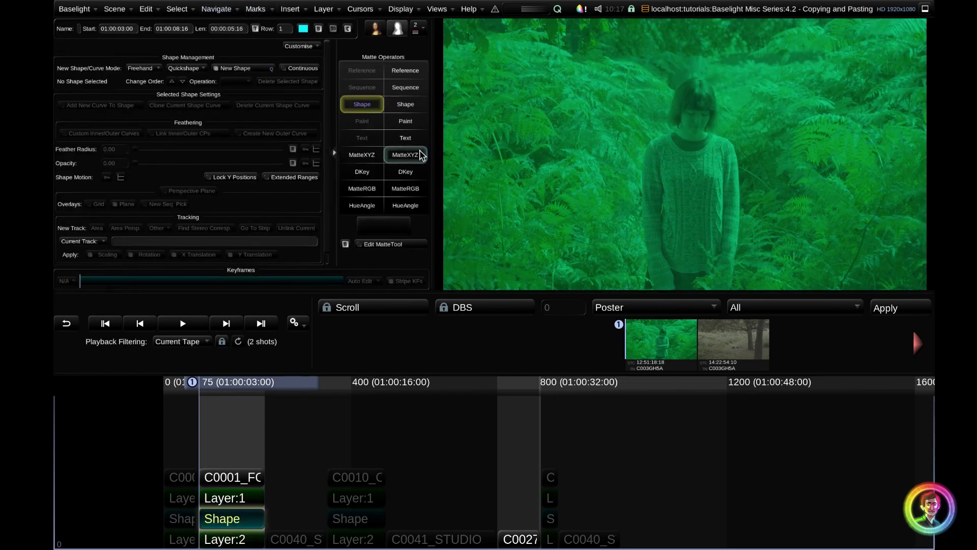
left_click(687, 71)
left_click(597, 203)
left_click(814, 184)
left_click(686, 71)
key("Down")
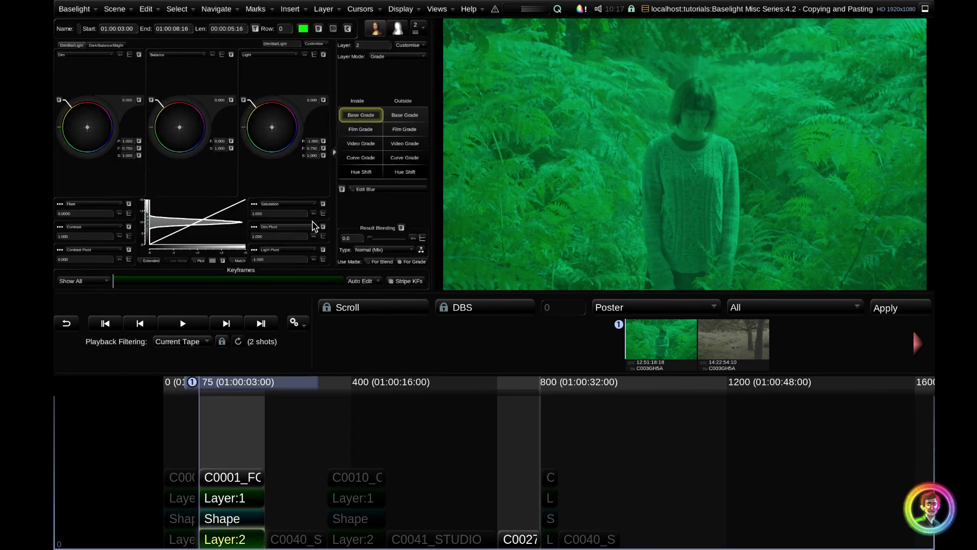
left_click(361, 143)
left_click_drag(178, 106, 182, 103)
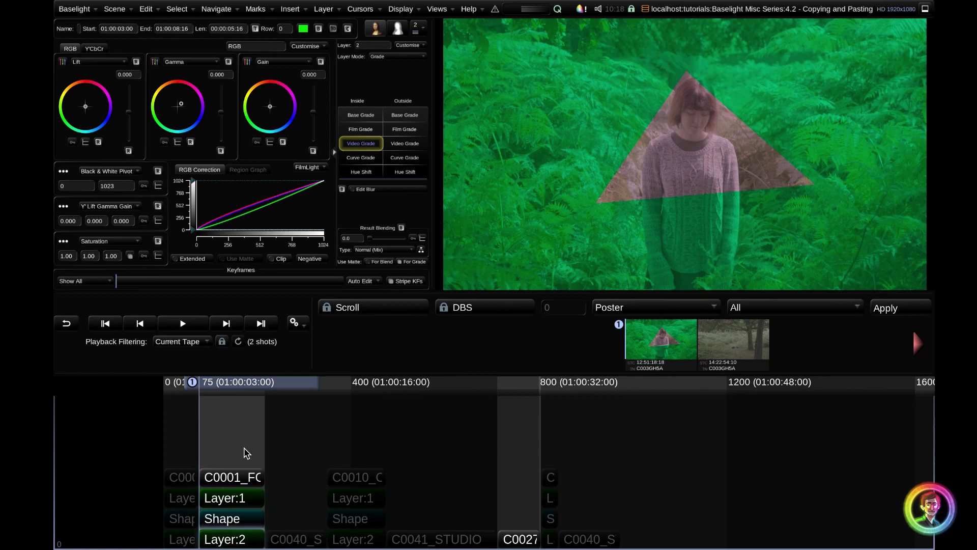
Step: Apply the fern shot's grade to the other shot from the same tape and return to the fern shot
key("Down")
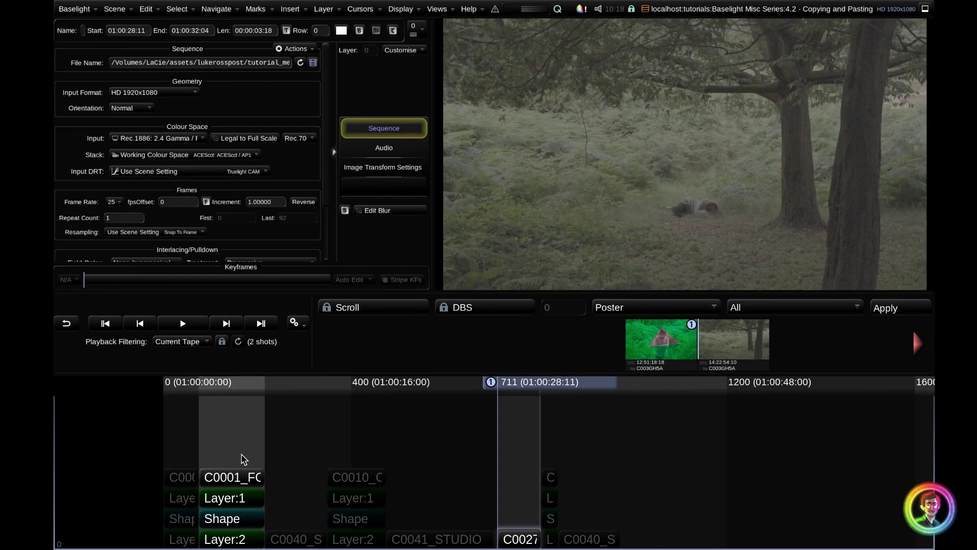
key("ctrl+v")
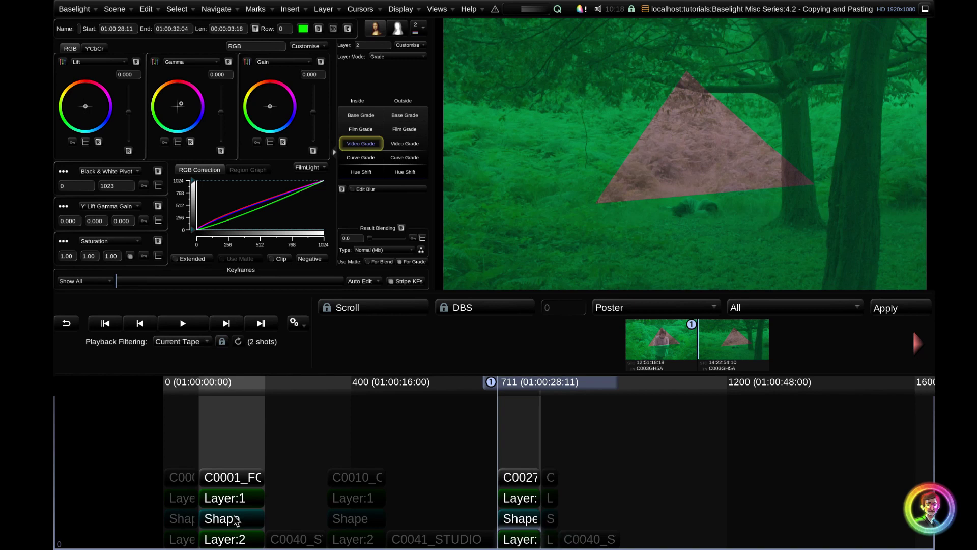
left_click(251, 518)
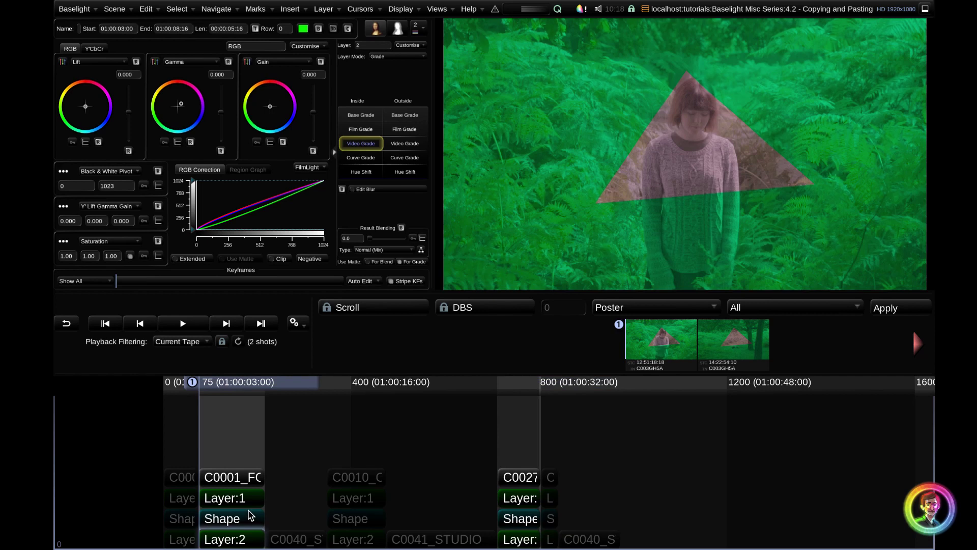
Step: Move to the first C0040 studio shot, filter playback to its Current Tape and add a grade with a strong pink tint
key("f")
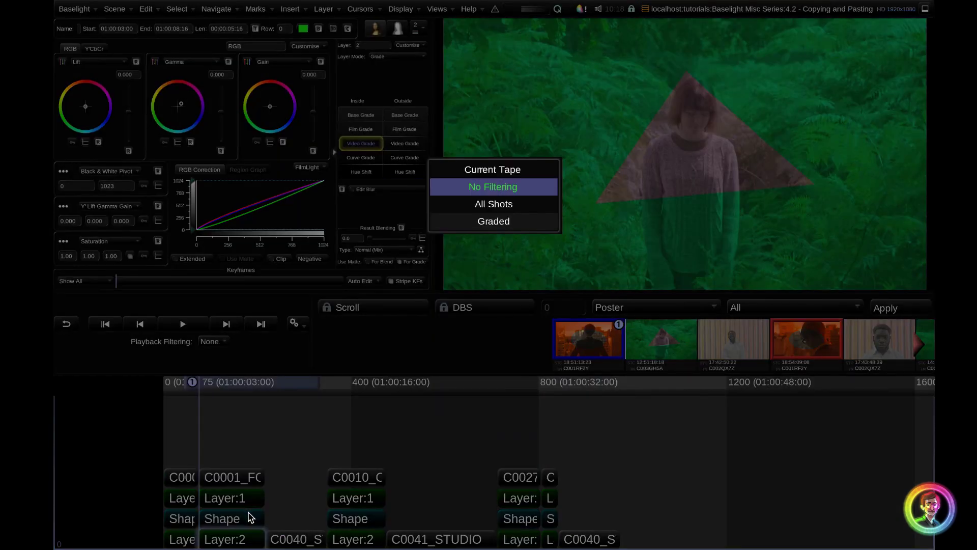
key("ctrl+f")
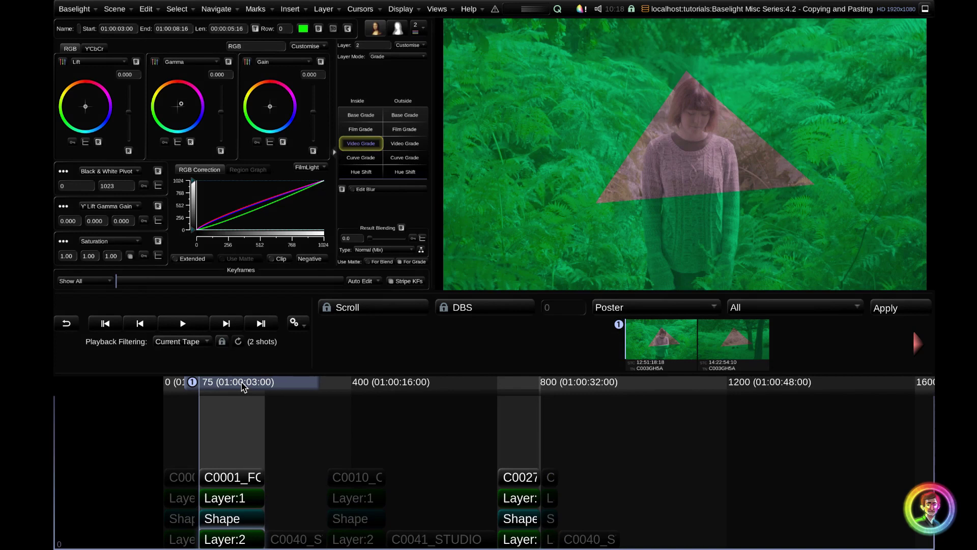
mouse_move(243, 387)
left_mouse_down()
mouse_move(389, 386)
mouse_move(308, 385)
left_mouse_up()
left_click(316, 534)
key("p")
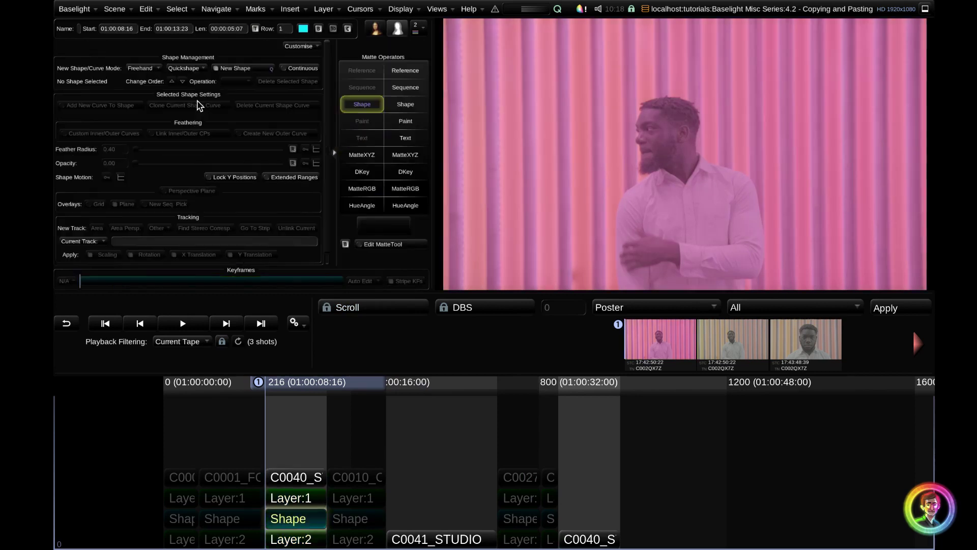
Step: Draw a four-sided freehand shape around the man's head and shift the second layer's inside Video Grade gamma towards green
left_click(622, 91)
left_click(618, 191)
left_click(777, 179)
left_click(776, 80)
left_click(623, 92)
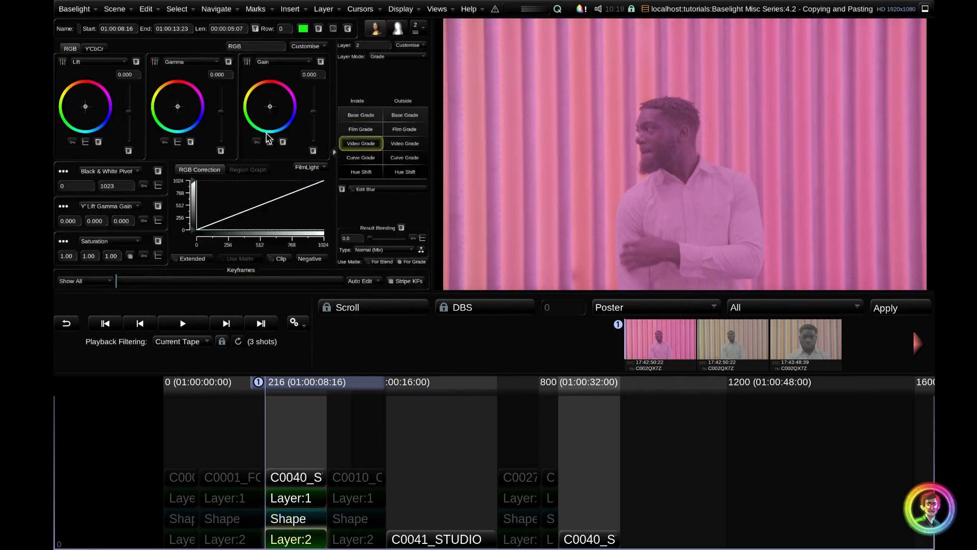
left_click_drag(178, 106, 172, 108)
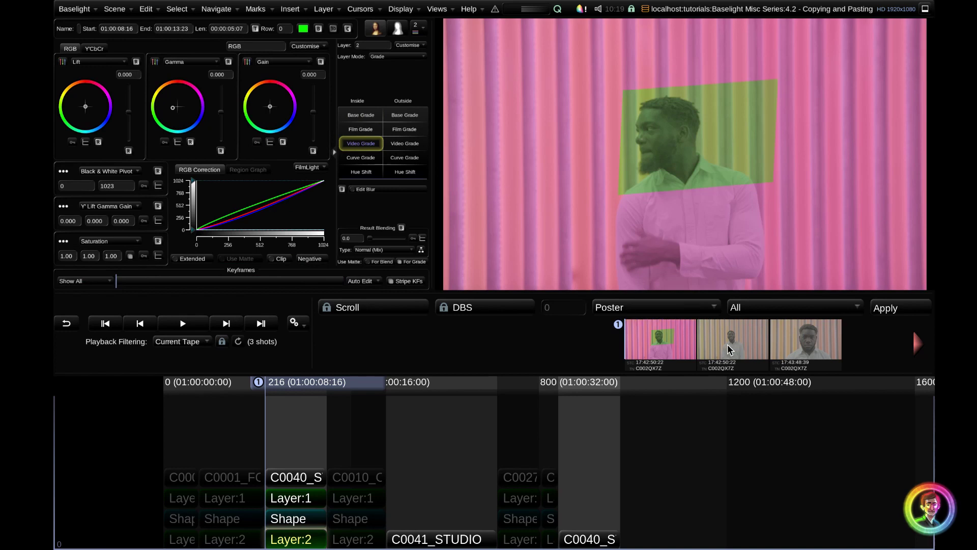
Step: Mark the graded studio shot as the source and apply its grade to the two other shots from the same tape
left_click(657, 333)
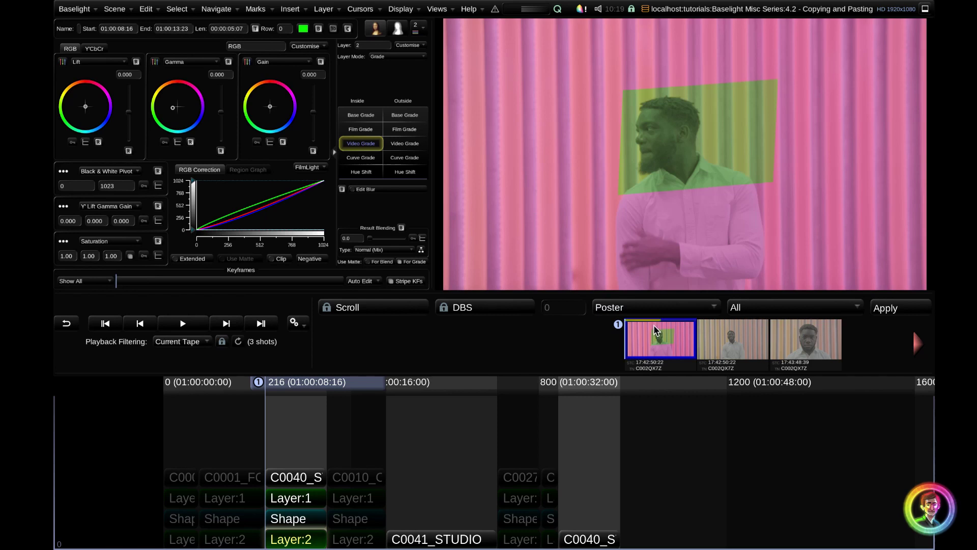
left_click(747, 343)
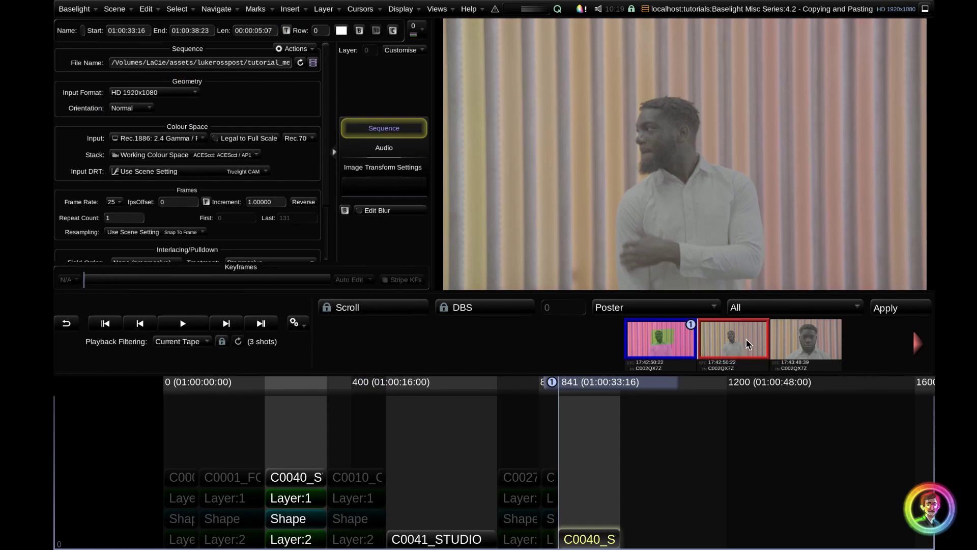
left_click(794, 344, "shift")
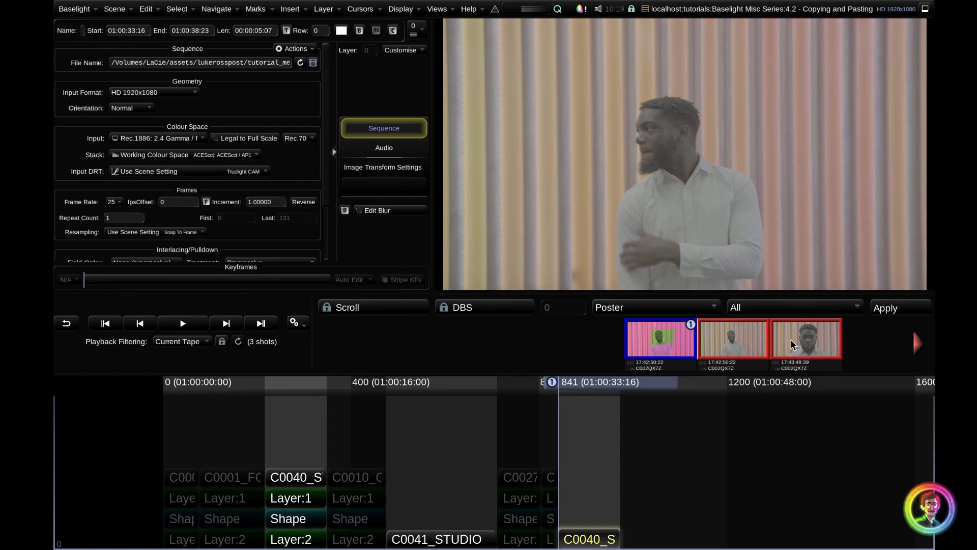
left_click(880, 316)
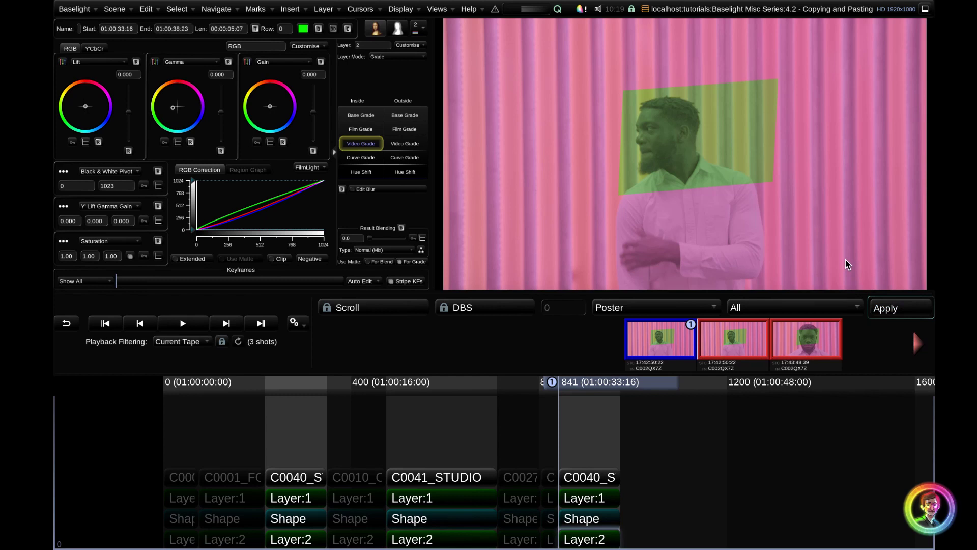
Step: Turn off playback filtering and clear the shot selection
key("ctrl+f")
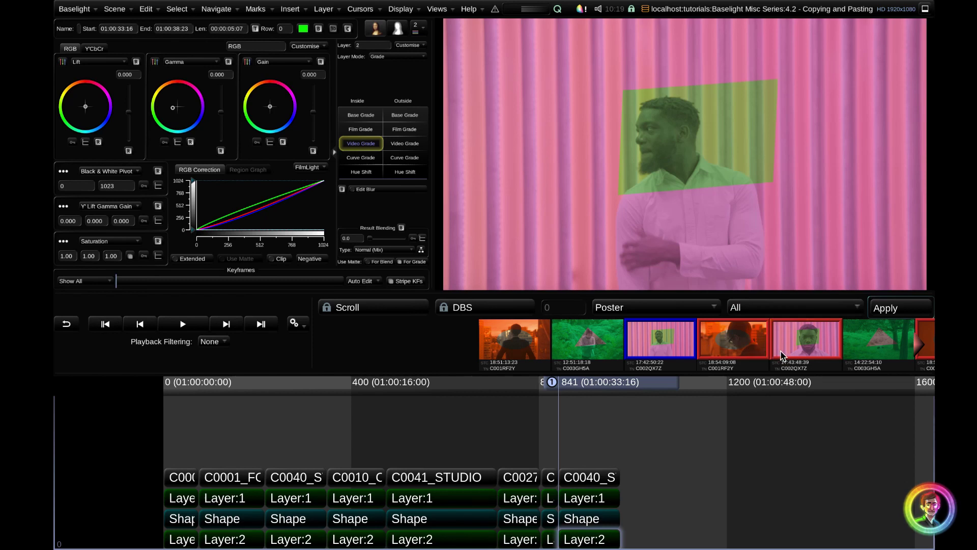
key("ctrl+a")
key("ctrl+shift+a")
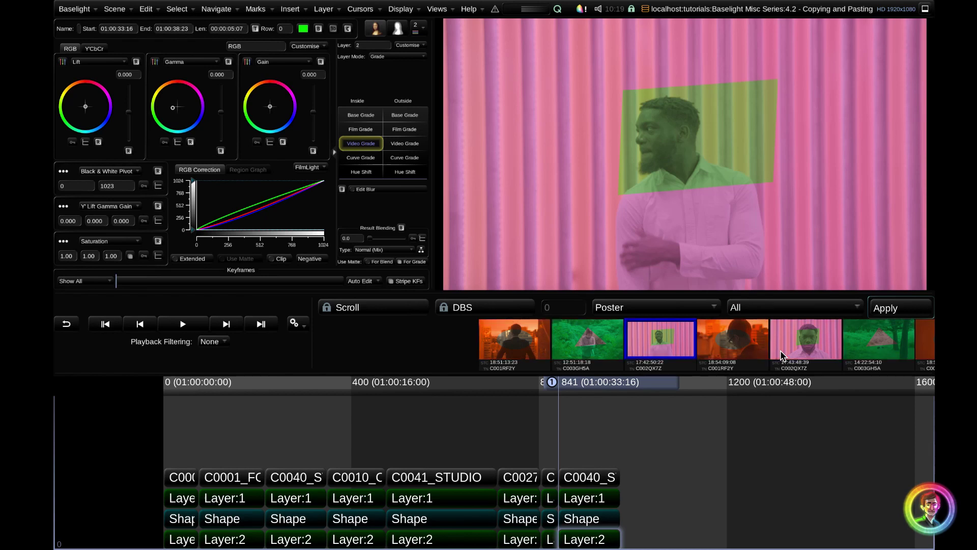
Step: Turn on DBS and step through the timeline shots to review their grades, ending on the C0010 city shot
left_click(481, 312)
key("Up")
key("Up")
key("Up")
key("Up")
key("Up")
key("Up")
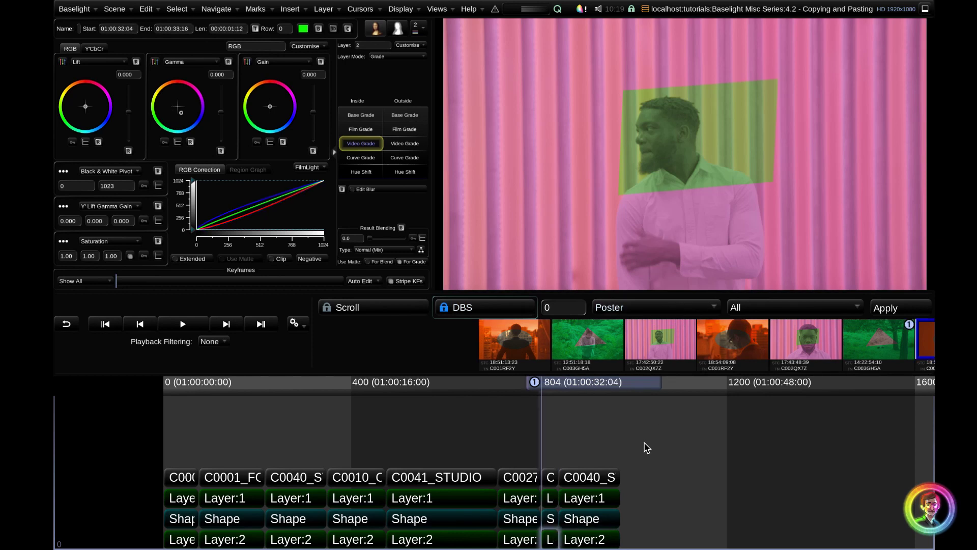
key("Up")
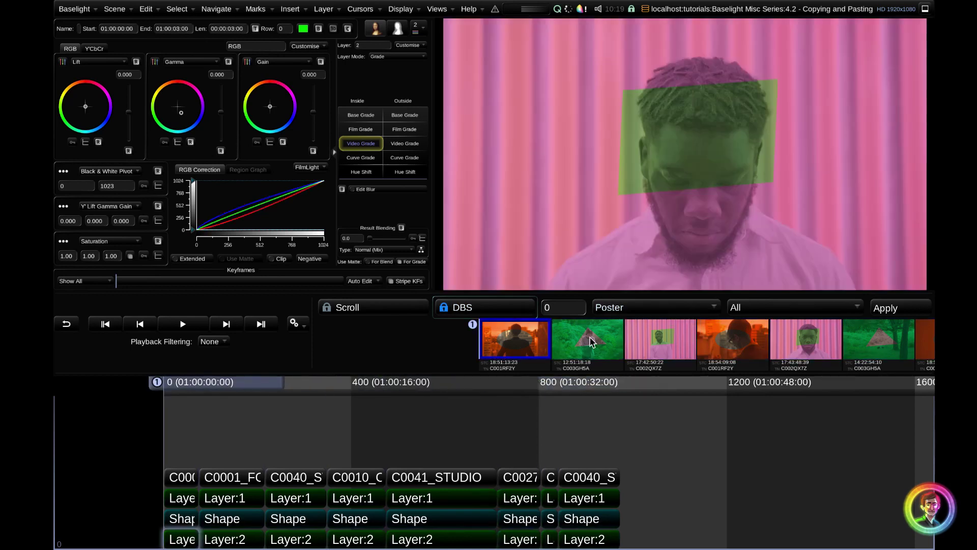
key("Down")
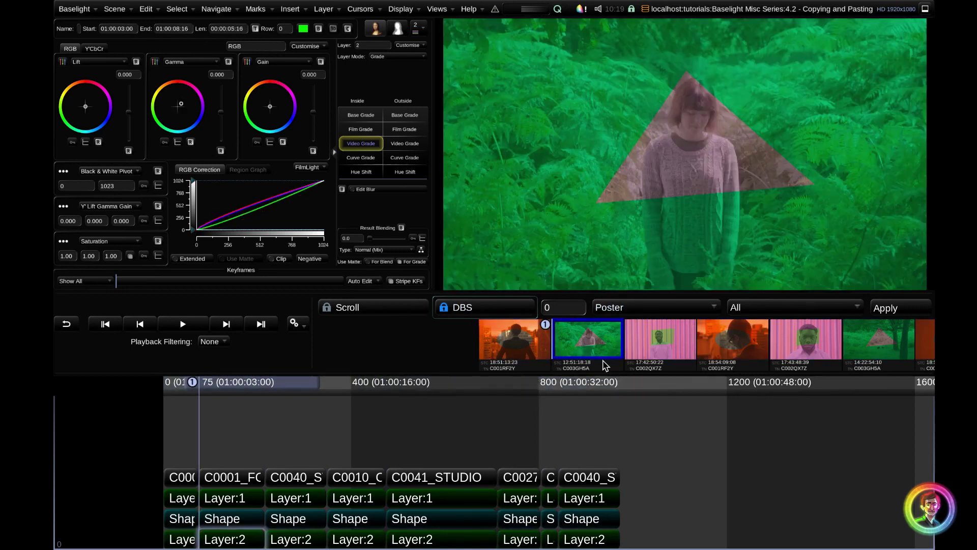
left_click(736, 350)
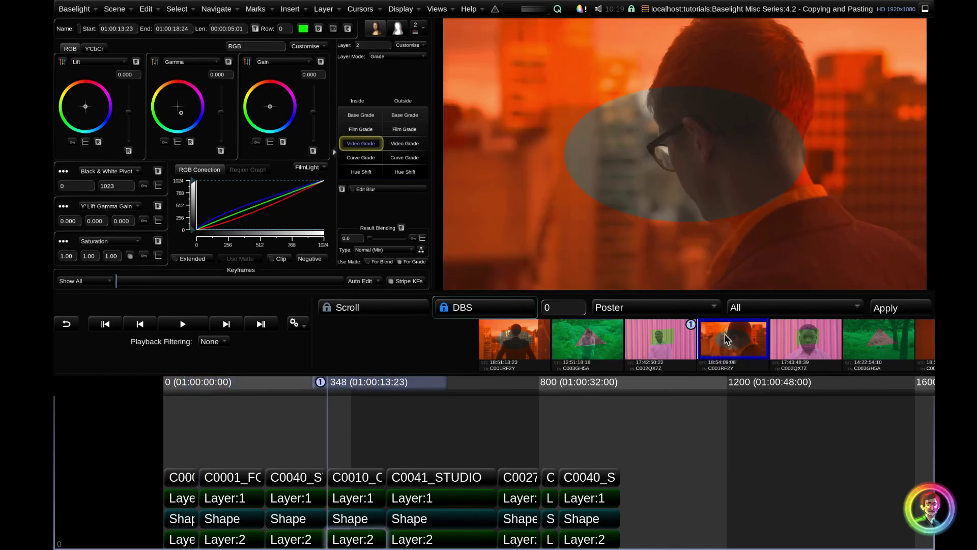
Step: Review the city shot's Current Tape list in the Shots view and close the view
key("s")
left_click(261, 51)
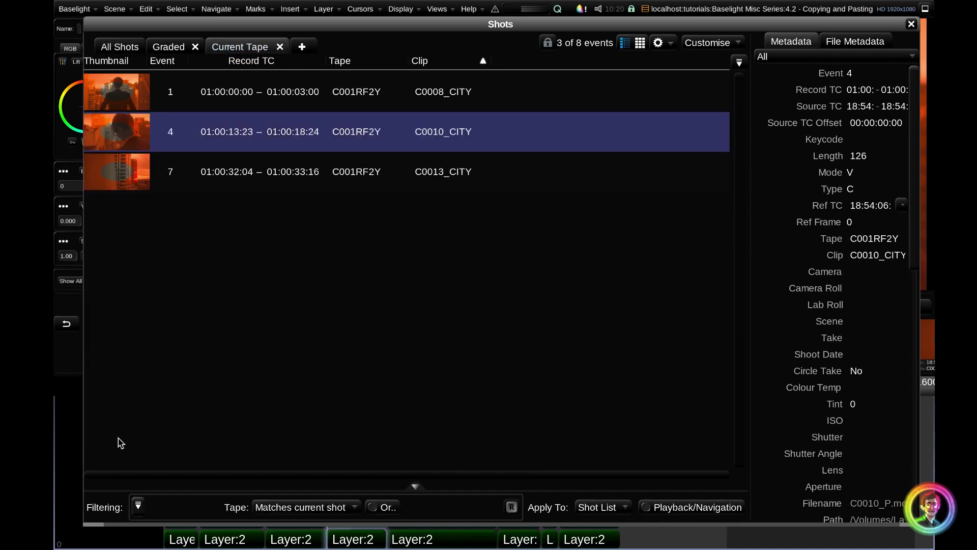
key("Escape")
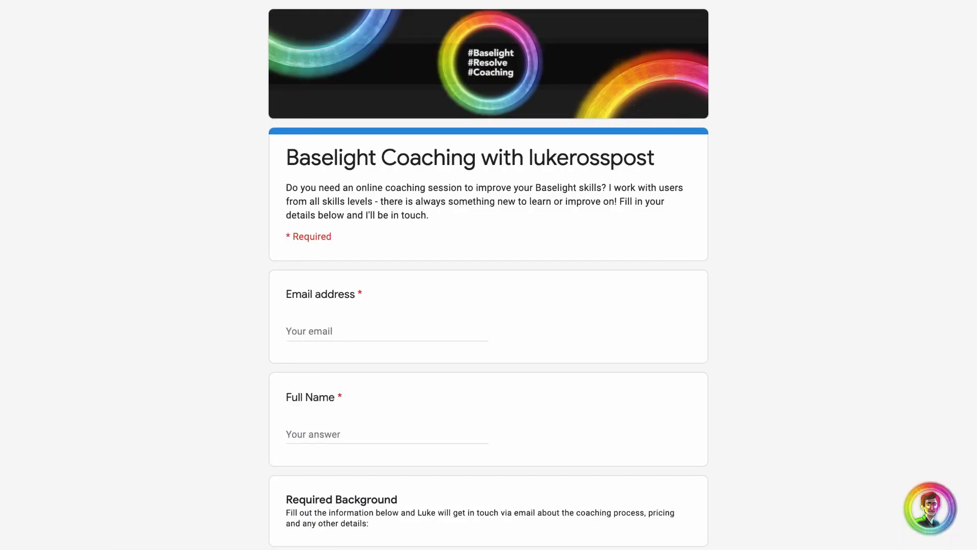
scroll(489, 275, "down", 3)
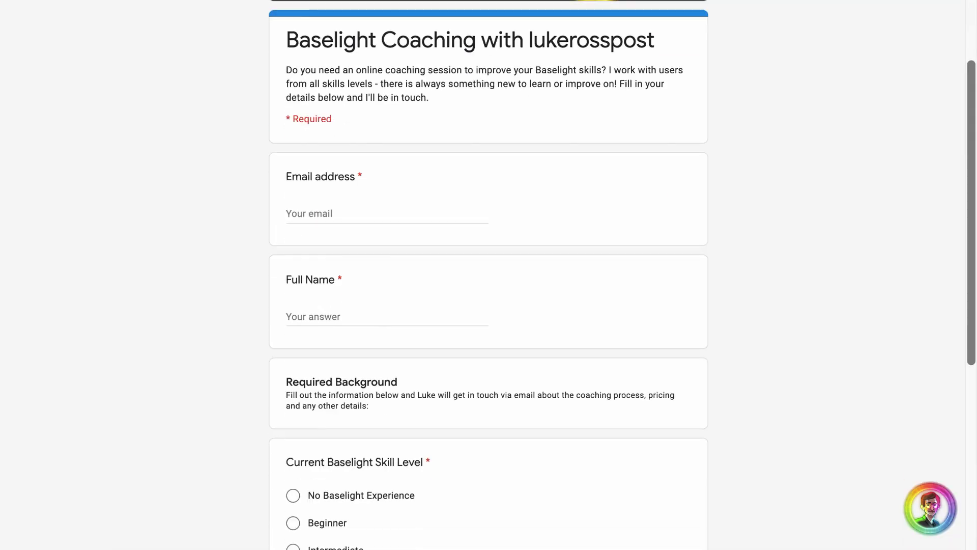
scroll(489, 275, "down", 4)
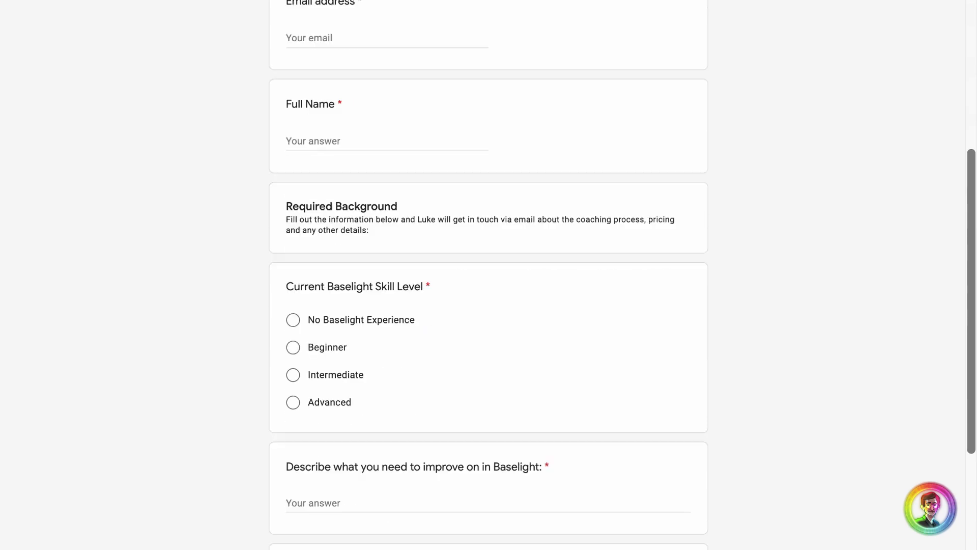
scroll(488, 275, "down", 4)
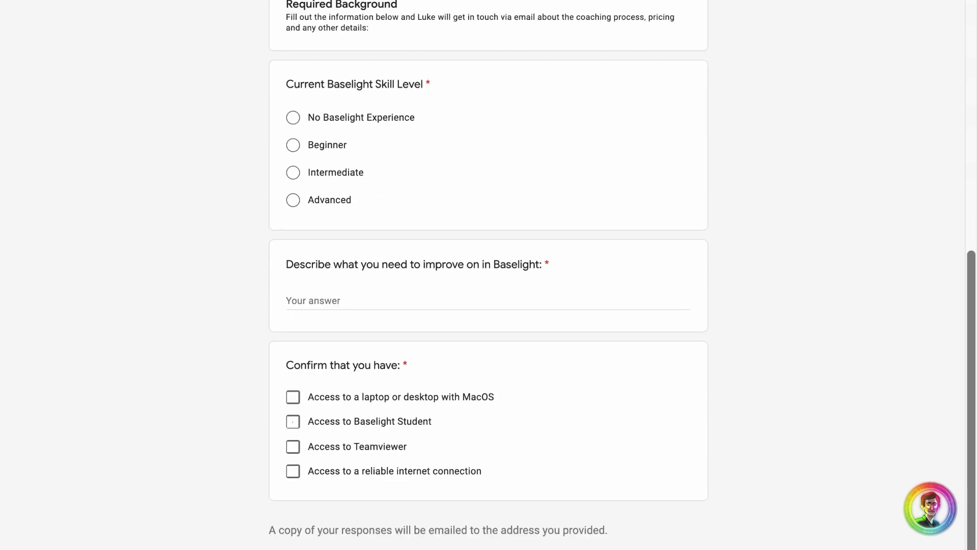
scroll(489, 275, "down", 2)
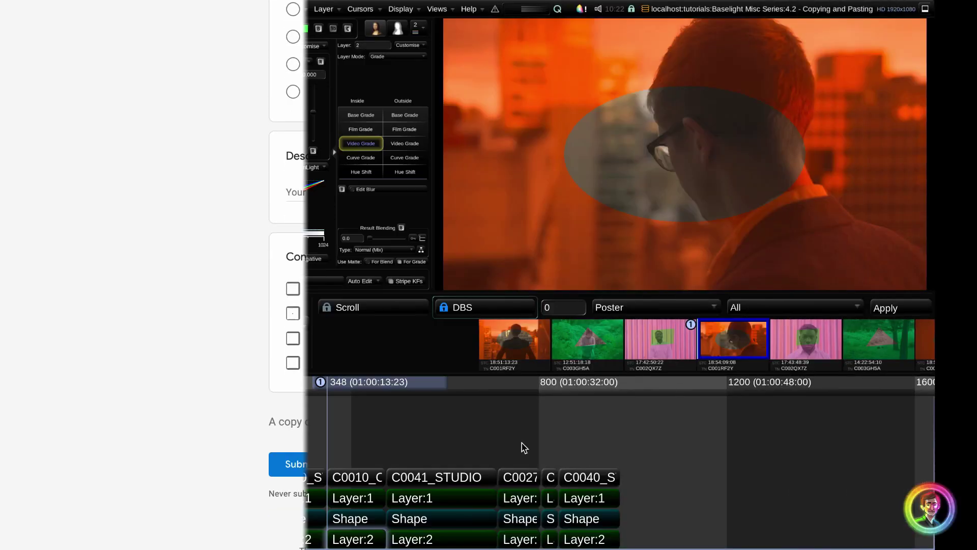